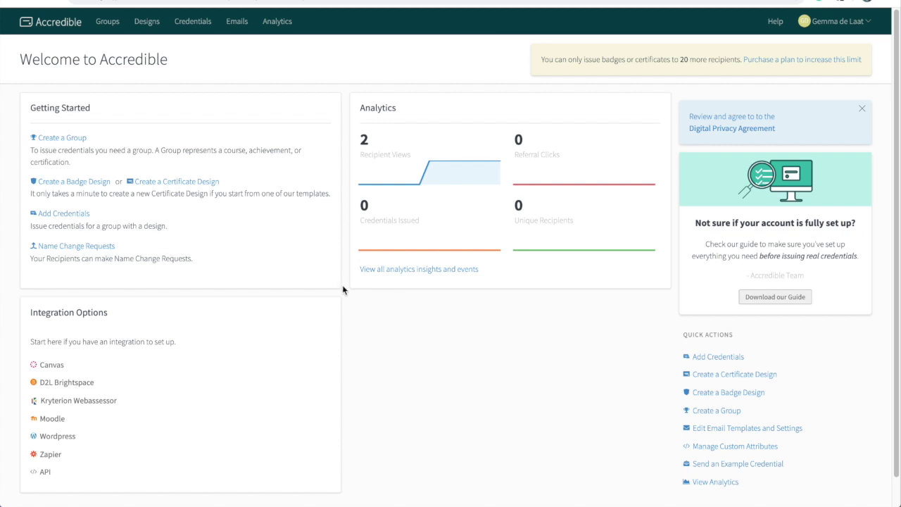
# Start a new certificate design and show its document settings: US-Letter, Landscape, background options
pyautogui.click(182, 182)
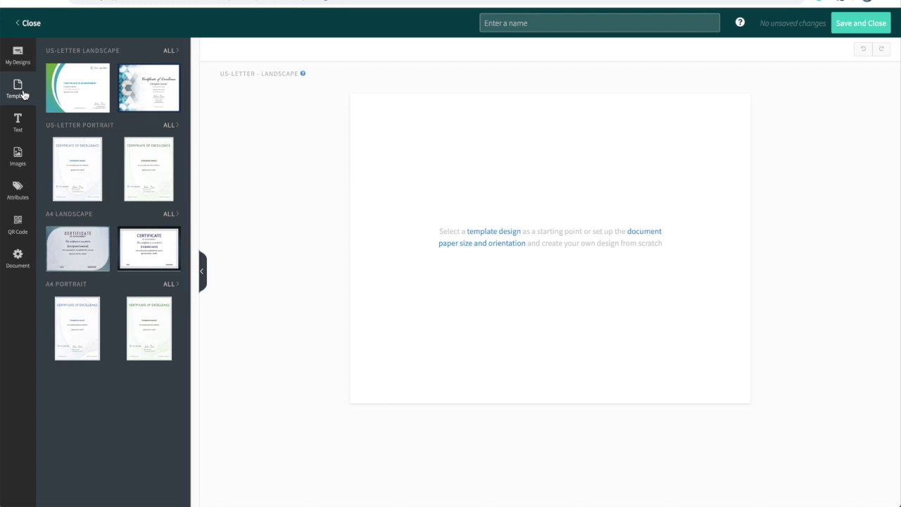
pyautogui.click(18, 258)
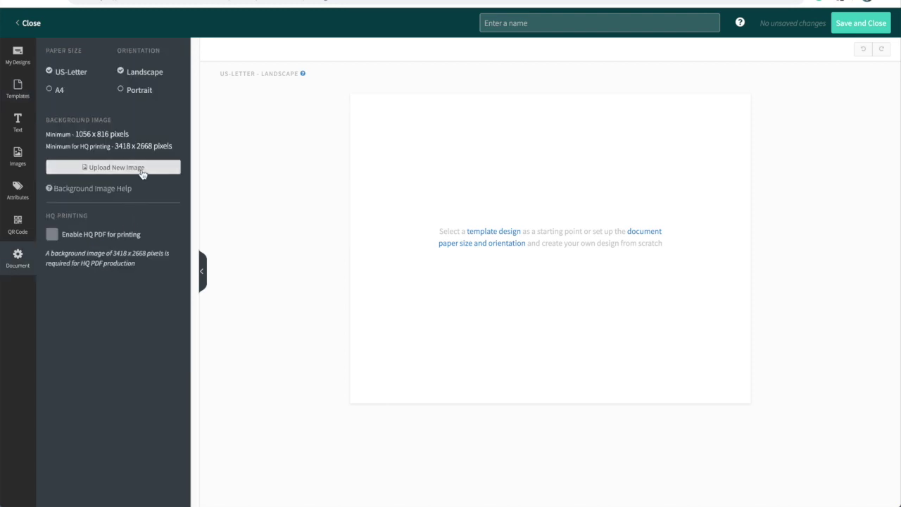
pyautogui.click(142, 170)
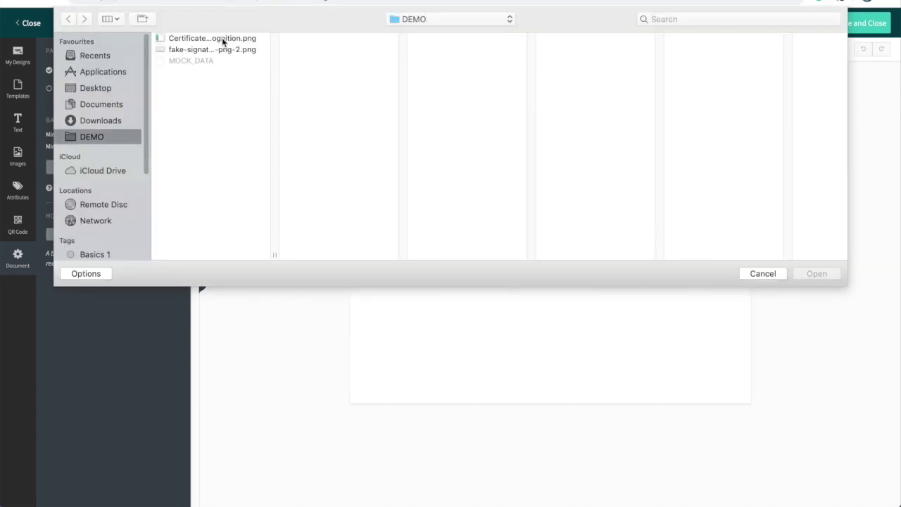
pyautogui.click(221, 37)
pyautogui.click(813, 273)
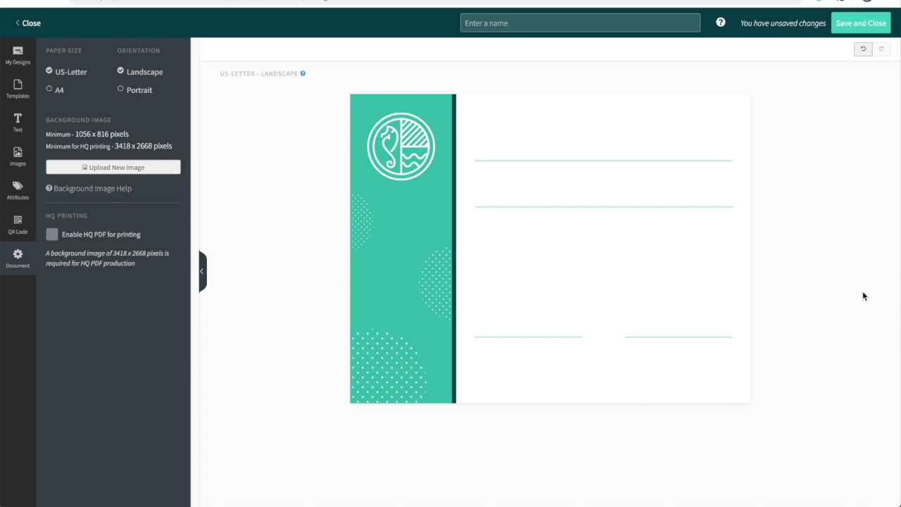
pyautogui.click(864, 51)
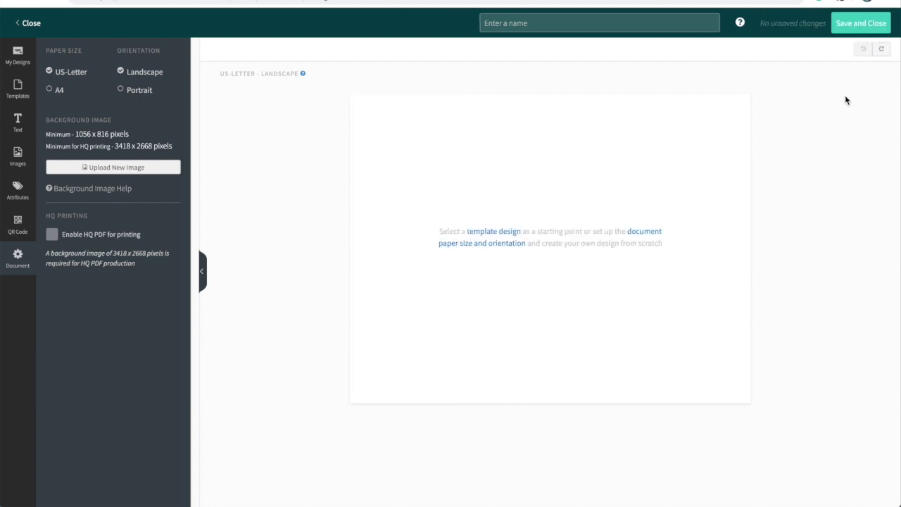
pyautogui.click(24, 97)
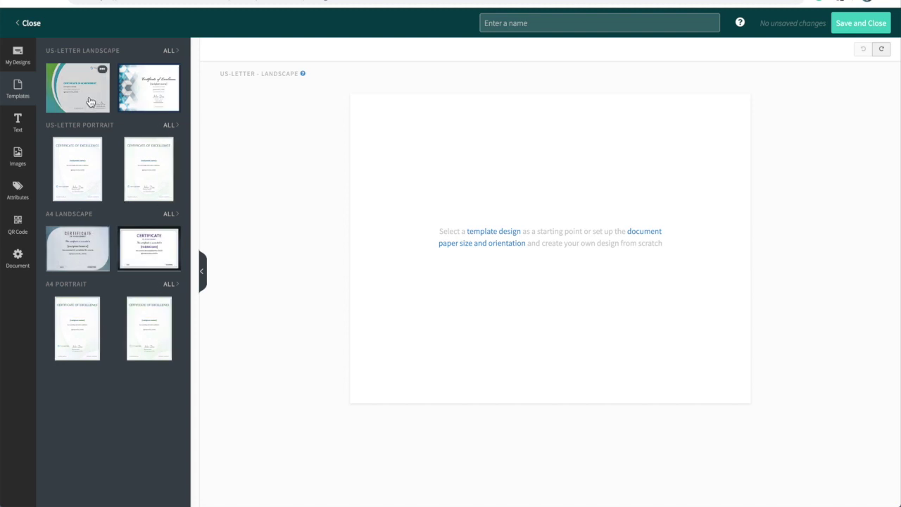
# Try several US-Letter landscape templates, then apply the gold triangle Certificate of Excellence template
pyautogui.click(168, 52)
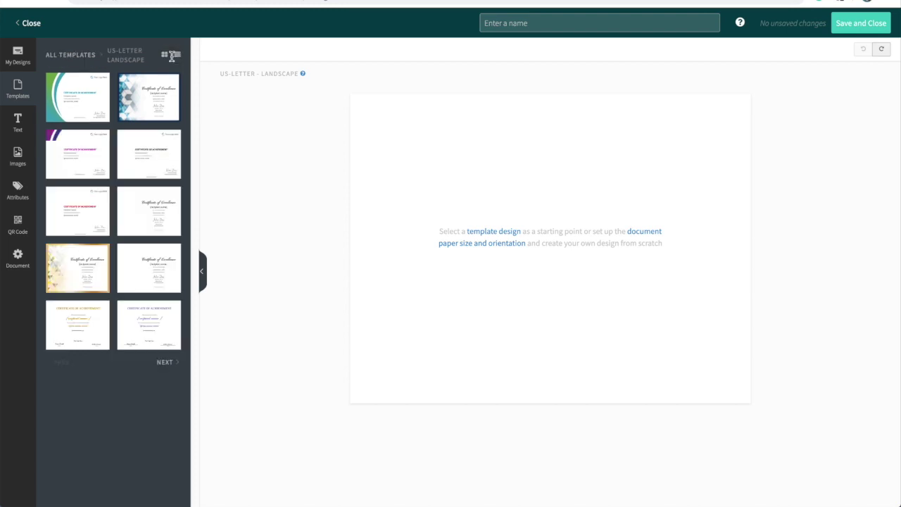
pyautogui.click(149, 268)
pyautogui.click(95, 230)
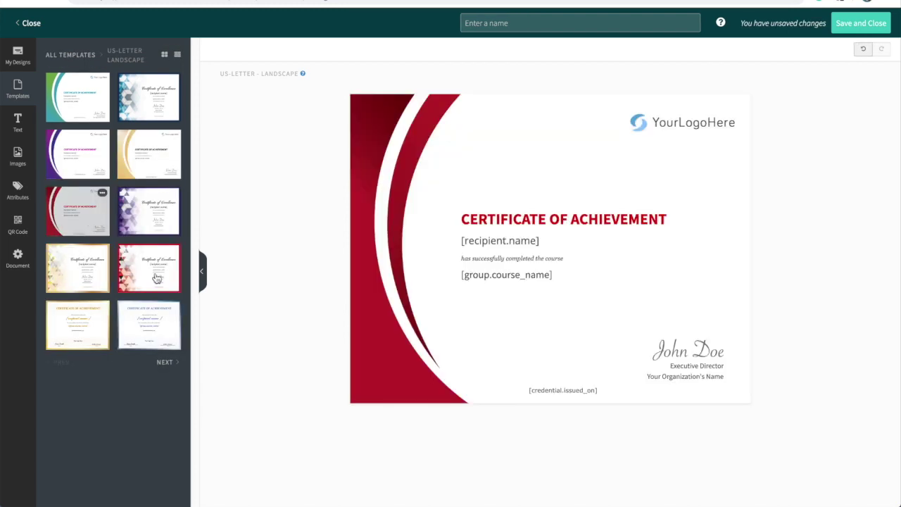
pyautogui.click(159, 339)
pyautogui.click(164, 363)
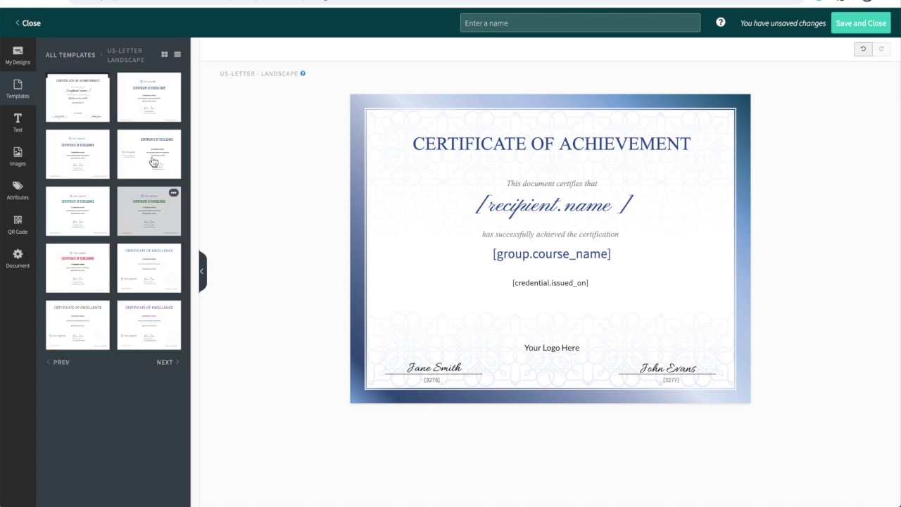
pyautogui.click(152, 283)
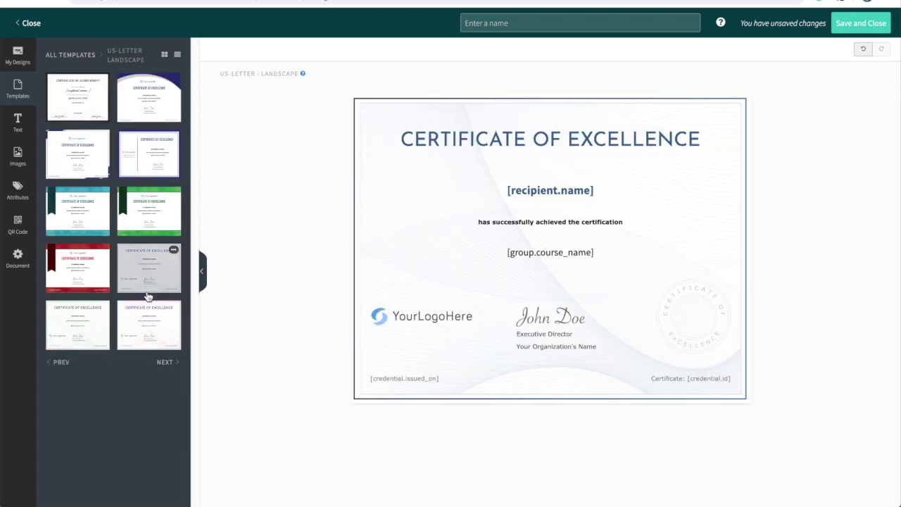
pyautogui.click(62, 363)
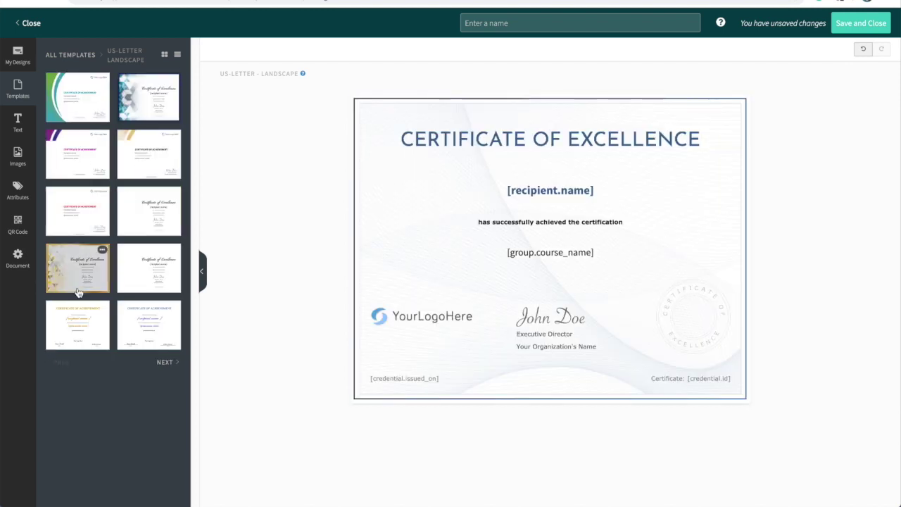
pyautogui.click(79, 288)
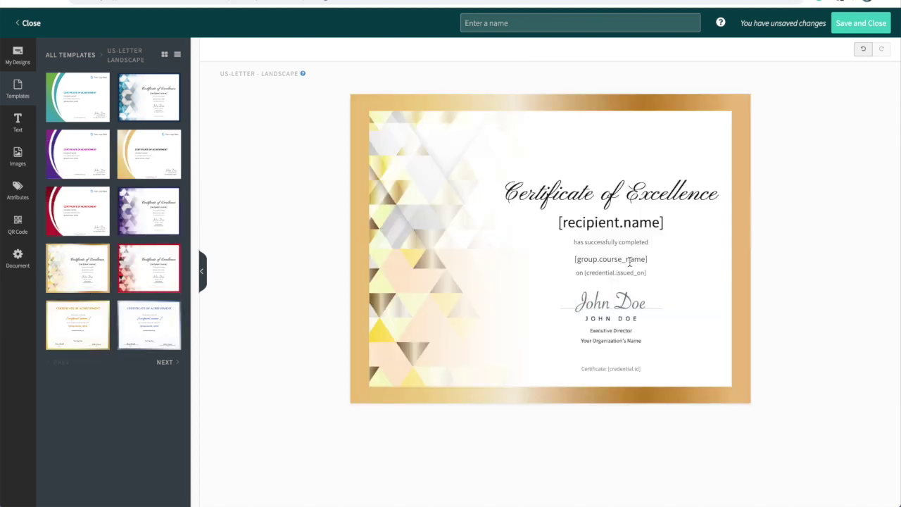
# Change the Certificate of Excellence title font to Tangerine
pyautogui.click(648, 192)
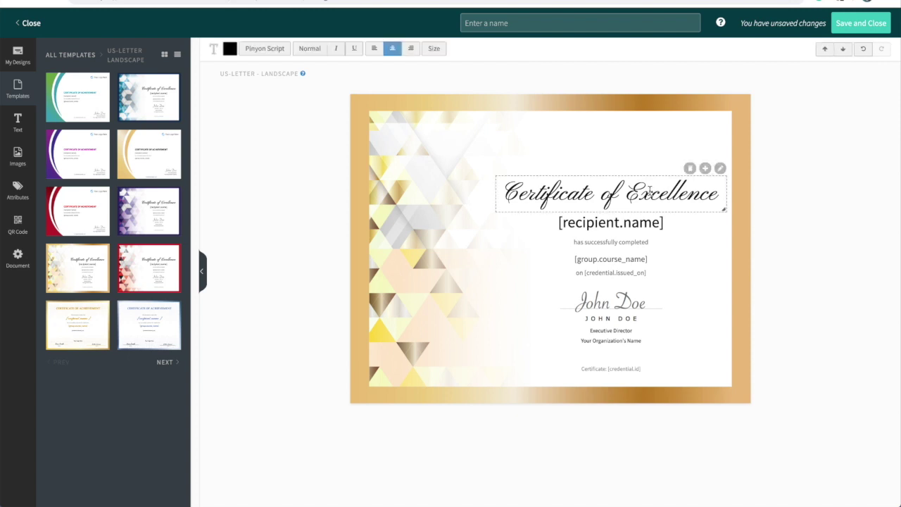
pyautogui.doubleClick(649, 192)
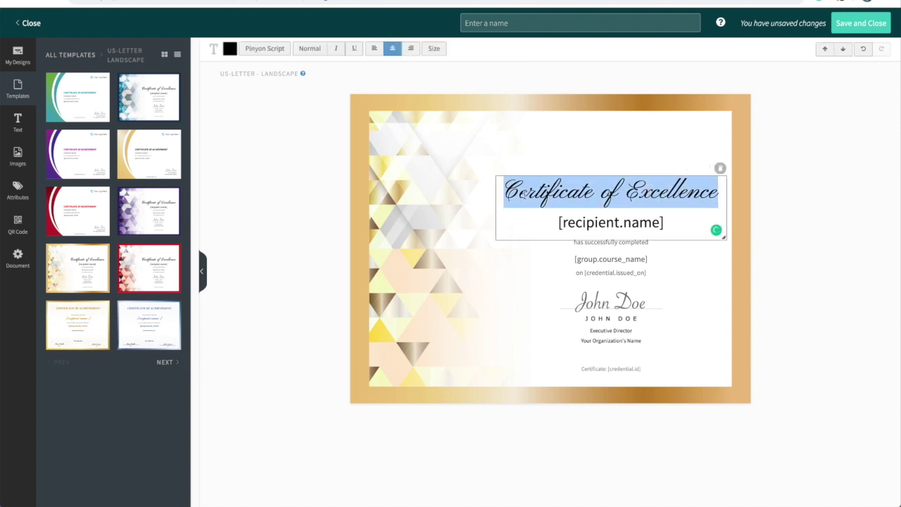
pyautogui.click(21, 123)
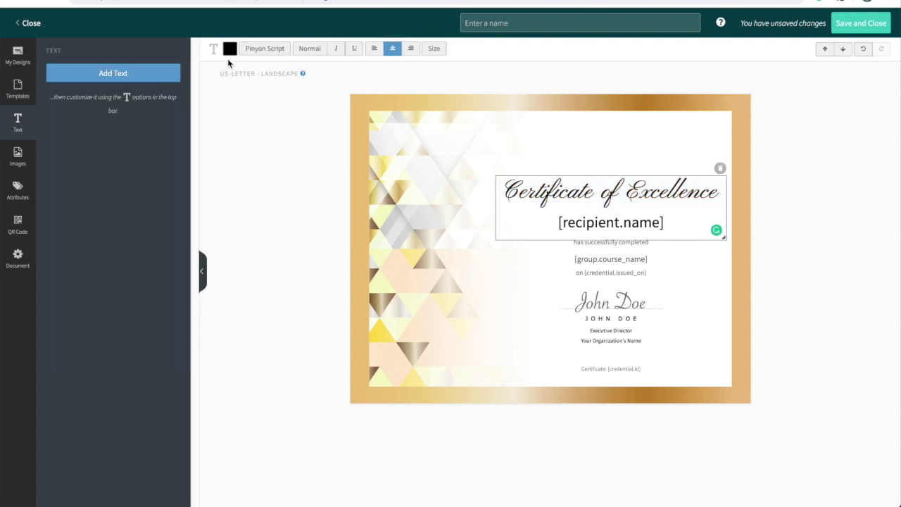
pyautogui.click(265, 50)
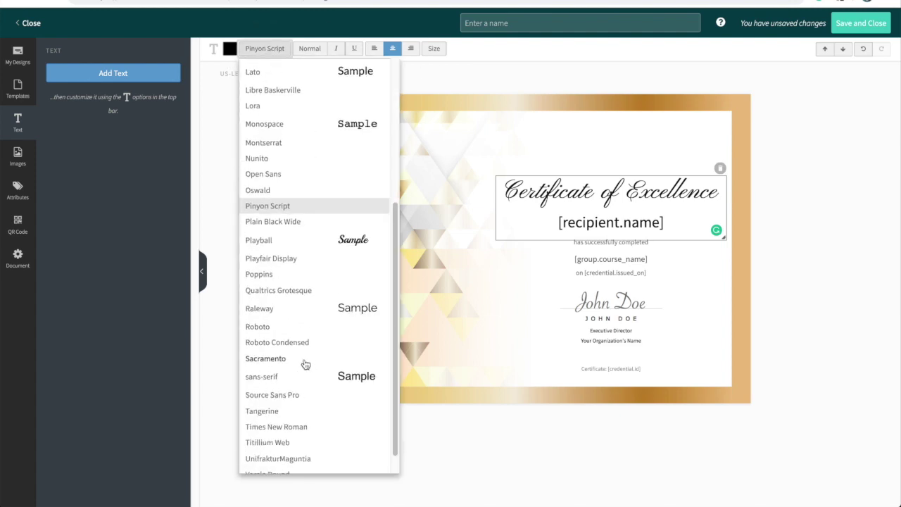
pyautogui.scroll(-1, 285, 433)
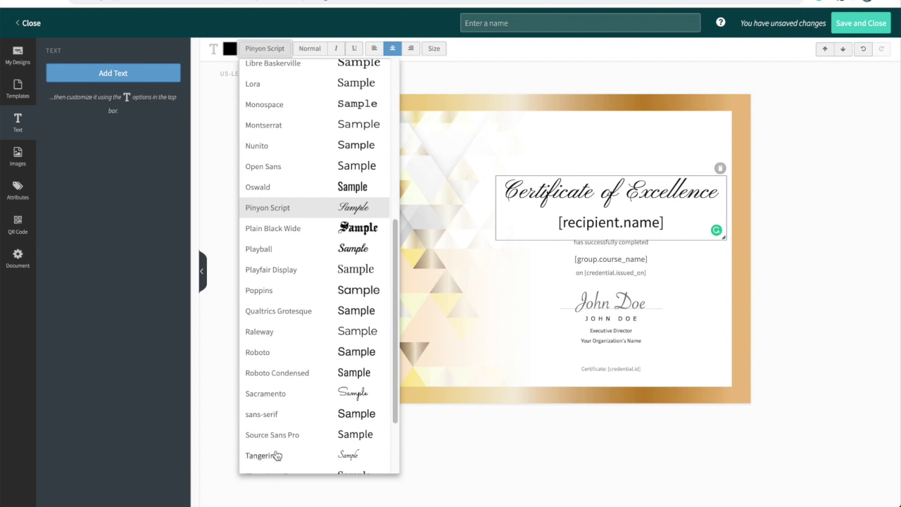
pyautogui.click(278, 455)
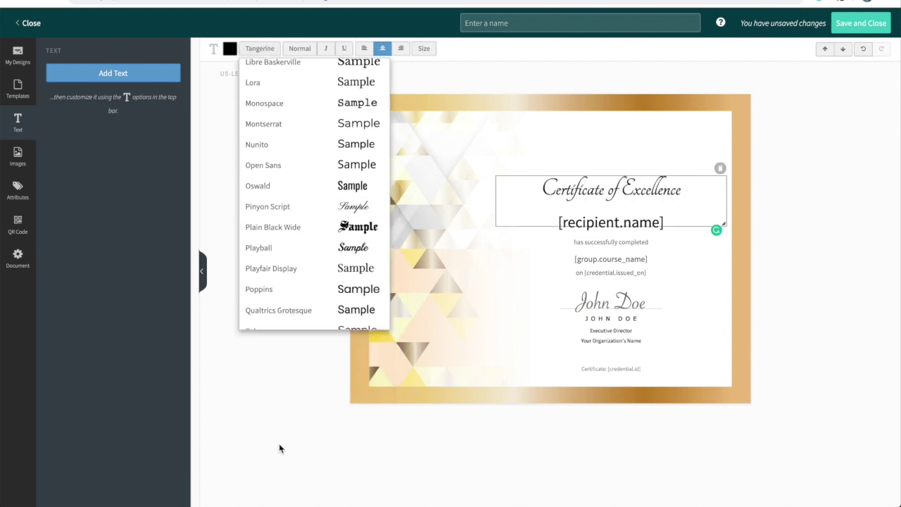
# Enlarge the title from size 50 to 72 and nudge it slightly higher
pyautogui.doubleClick(597, 190)
pyautogui.tripleClick(621, 192)
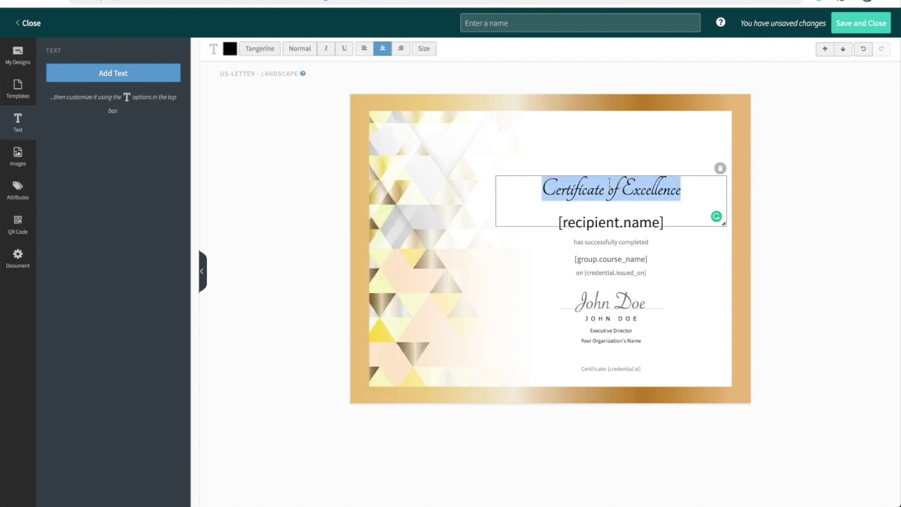
pyautogui.click(433, 50)
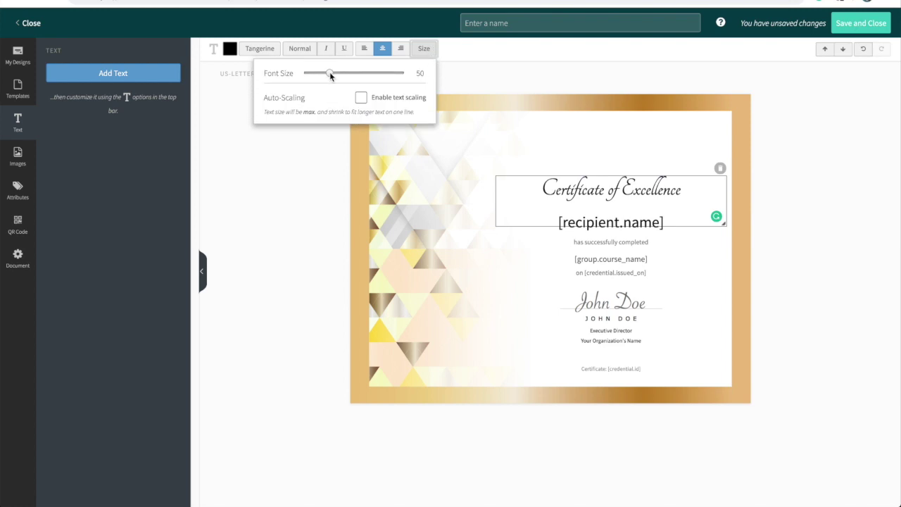
pyautogui.moveTo(329, 73); pyautogui.dragTo(340, 72)
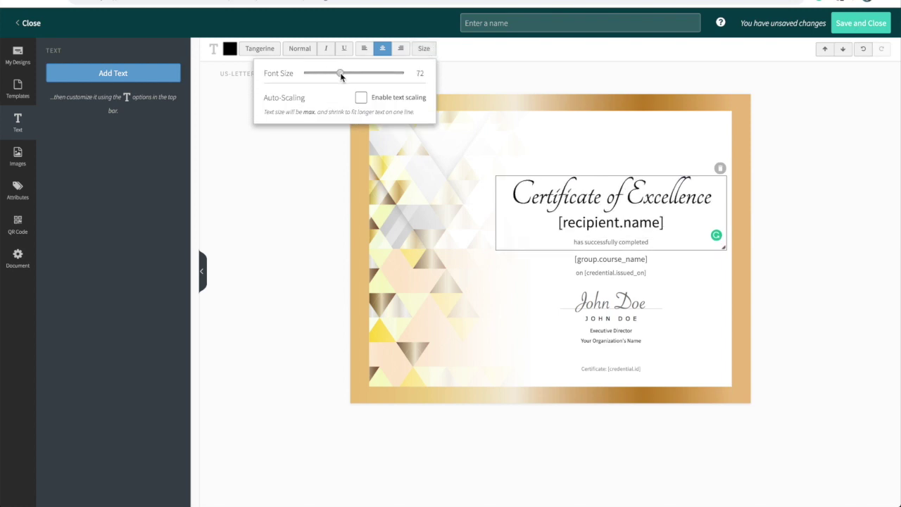
pyautogui.click(496, 328)
pyautogui.moveTo(670, 206); pyautogui.dragTo(672, 196)
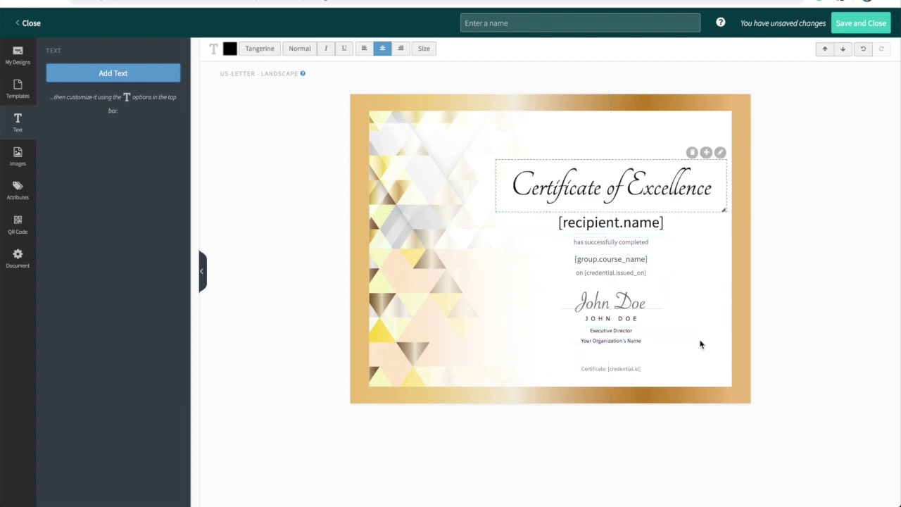
pyautogui.click(686, 285)
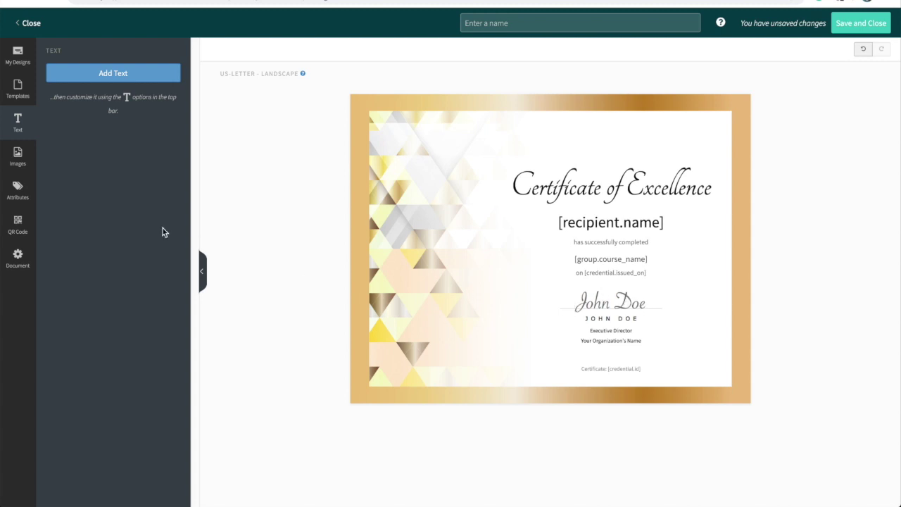
pyautogui.click(25, 163)
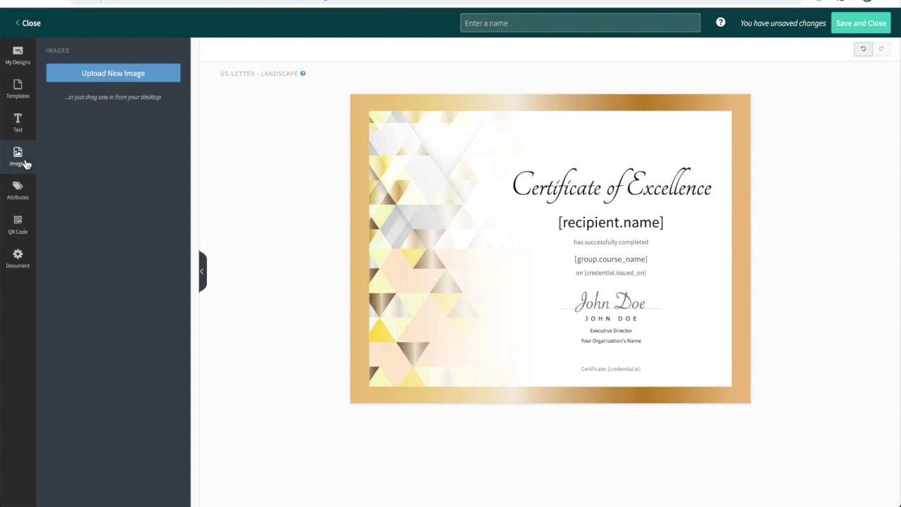
# Upload the handwritten signature image and shrink it
pyautogui.click(116, 81)
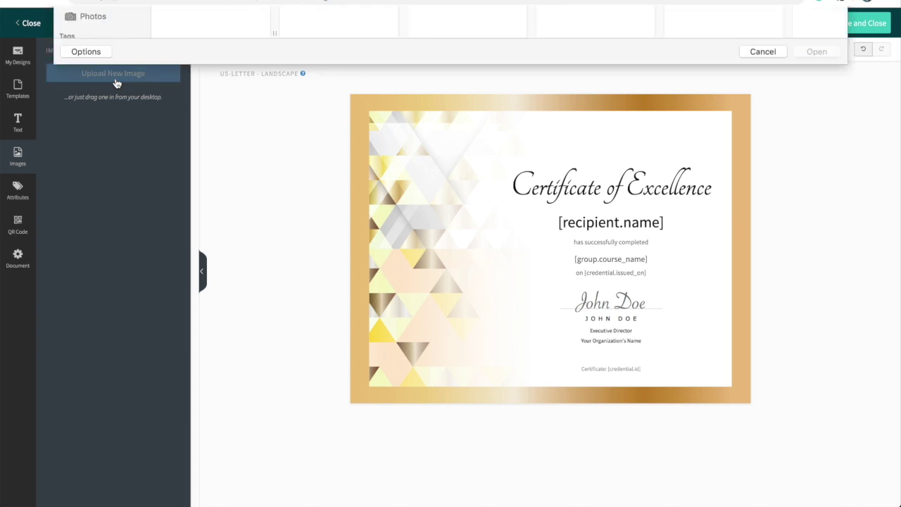
pyautogui.click(229, 51)
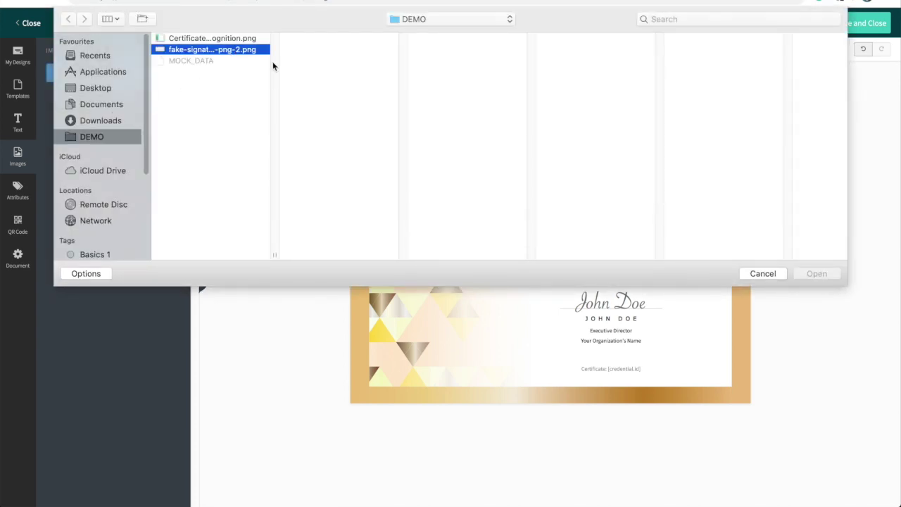
pyautogui.click(820, 276)
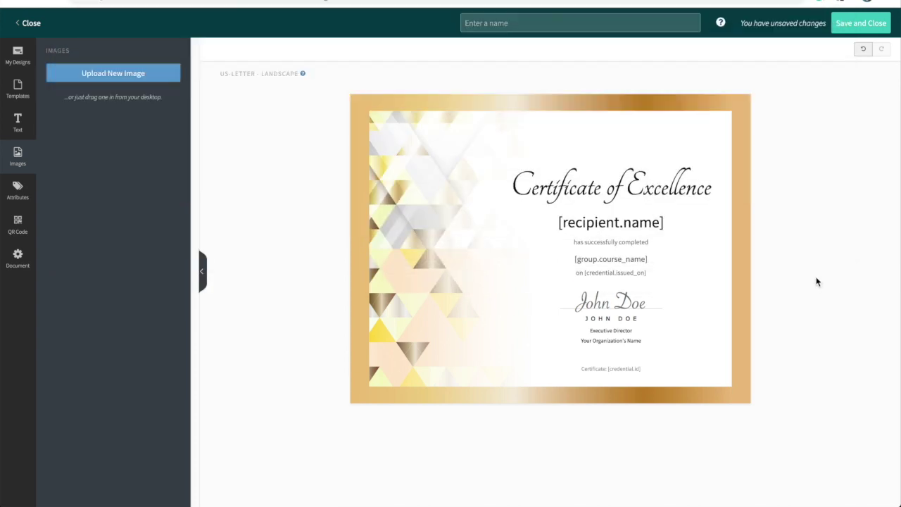
pyautogui.moveTo(751, 264)
pyautogui.mouseDown()
pyautogui.moveTo(673, 231)
pyautogui.moveTo(542, 150)
pyautogui.moveTo(521, 159)
pyautogui.mouseUp()
# Delete the John Doe signature and place the uploaded signature above Executive Director
pyautogui.click(624, 301)
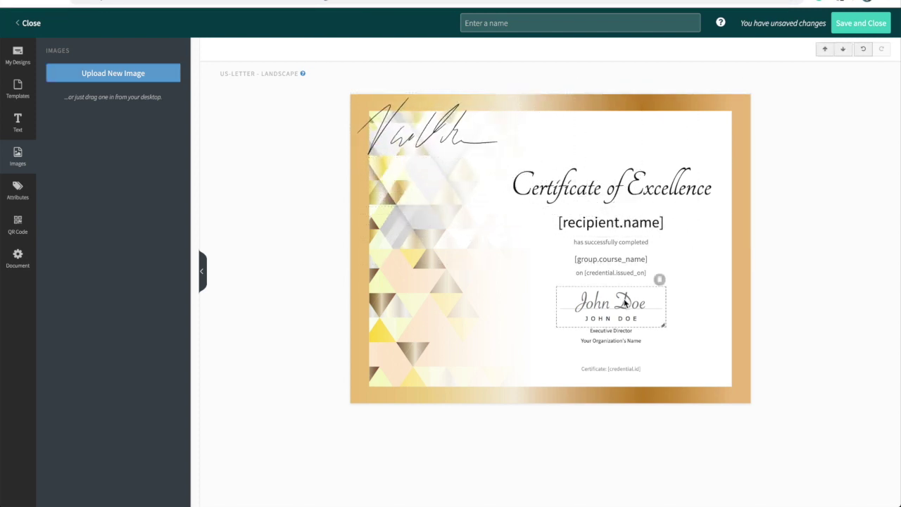
pyautogui.press('Delete')
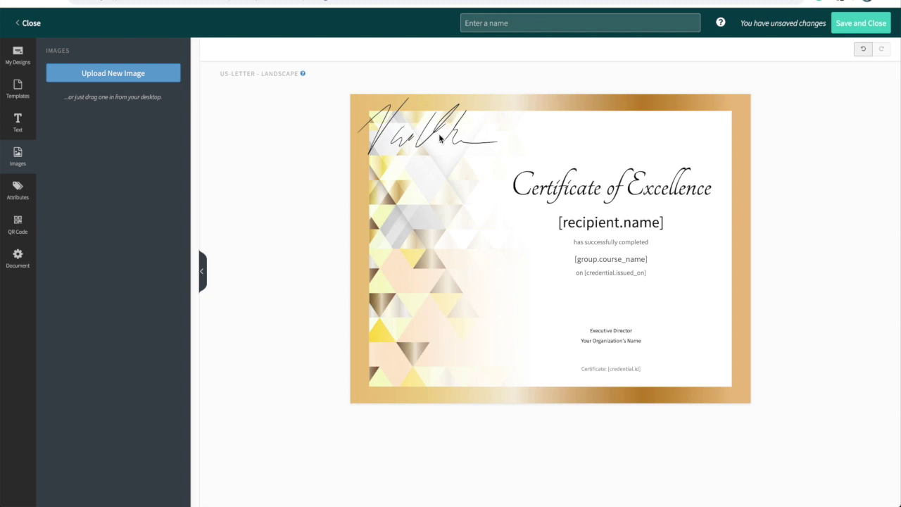
pyautogui.moveTo(441, 140)
pyautogui.mouseDown()
pyautogui.moveTo(614, 299)
pyautogui.moveTo(605, 304)
pyautogui.mouseUp()
pyautogui.moveTo(683, 332); pyautogui.dragTo(624, 302)
pyautogui.click(624, 303)
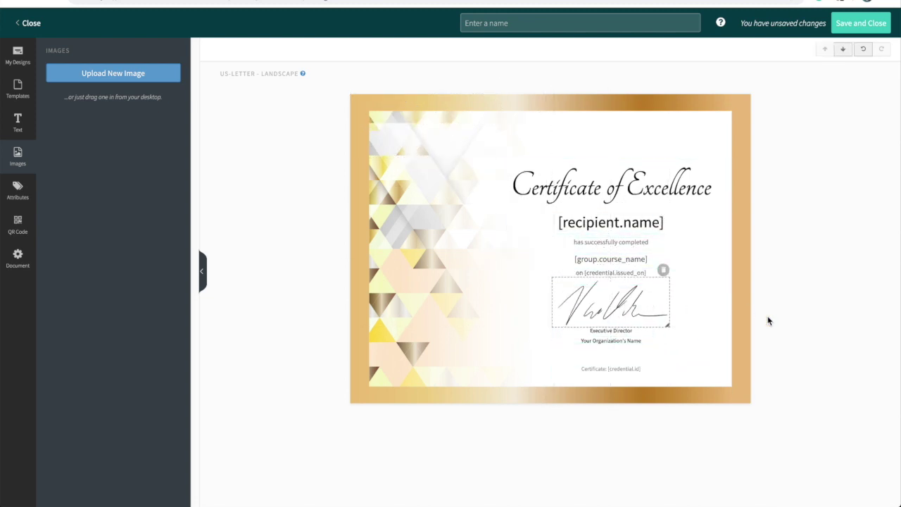
pyautogui.click(662, 222)
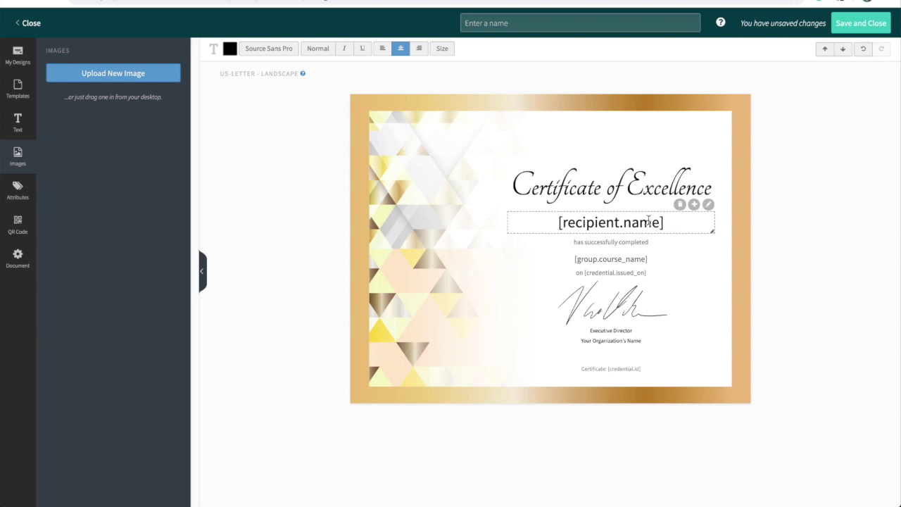
# Inspect the recipient name, course name, issue date and certificate ID fields, then list the attributes
pyautogui.click(661, 249)
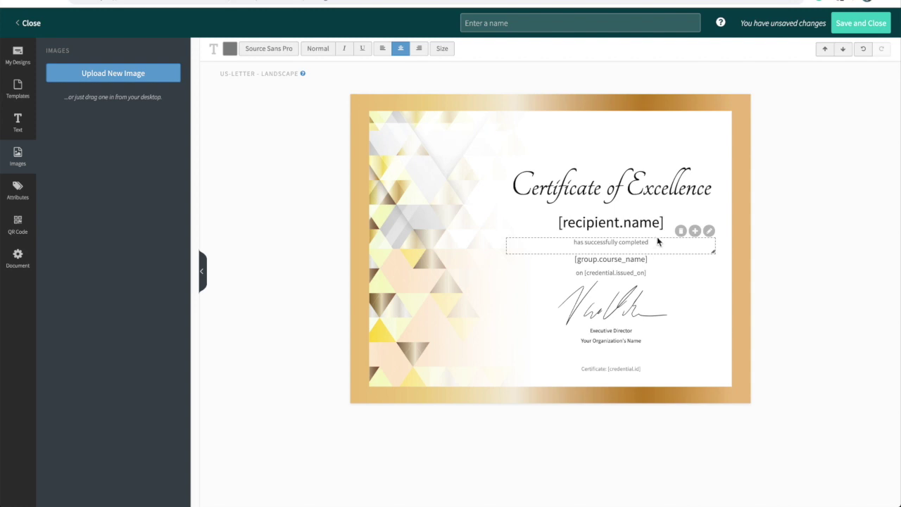
pyautogui.click(647, 224)
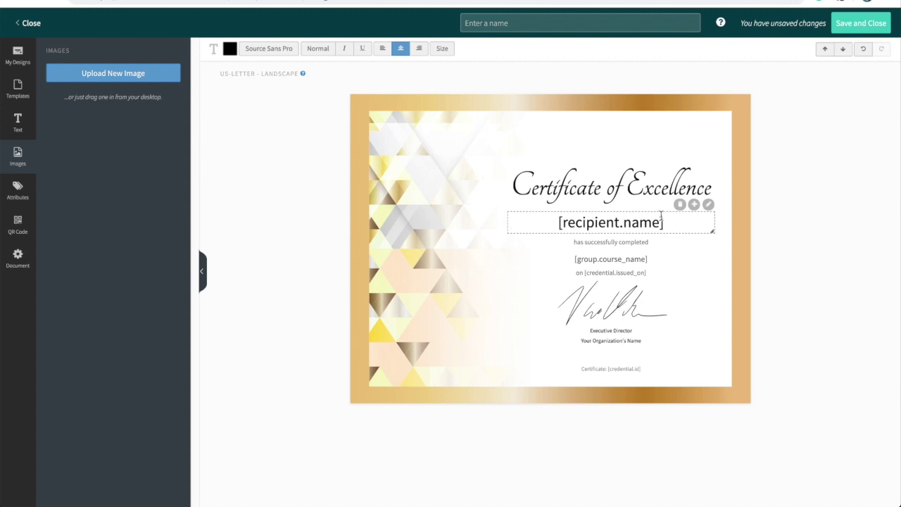
pyautogui.click(637, 261)
pyautogui.click(638, 273)
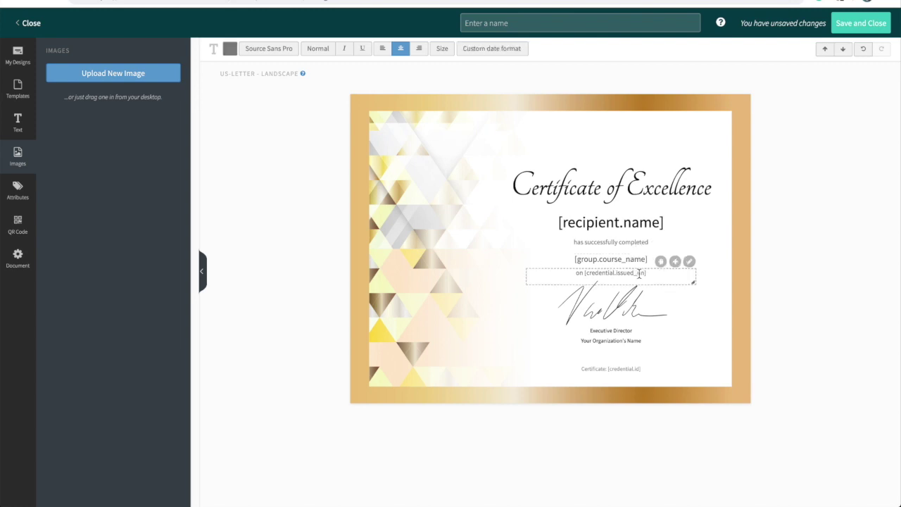
pyautogui.click(624, 368)
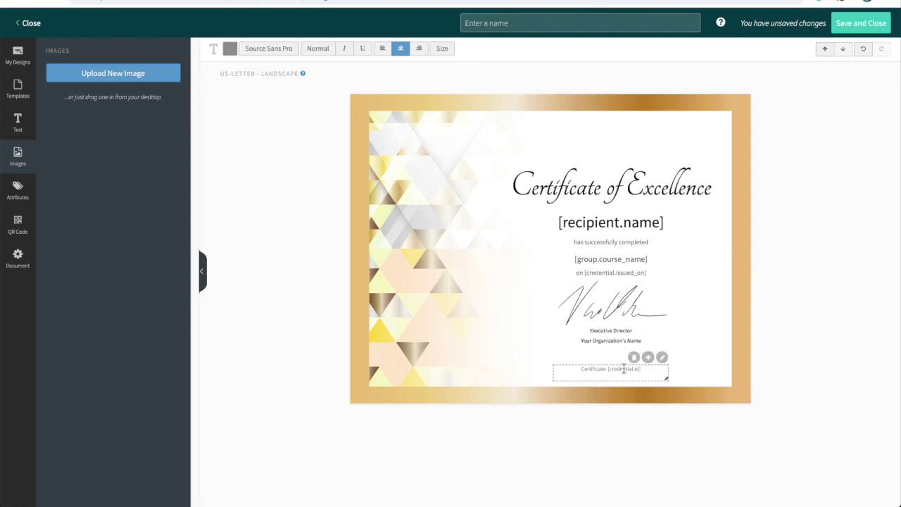
pyautogui.click(688, 262)
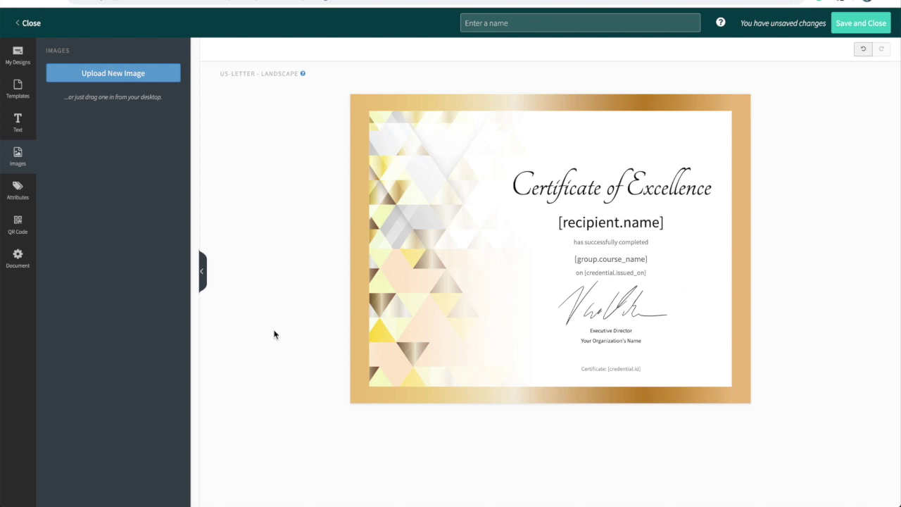
pyautogui.click(20, 199)
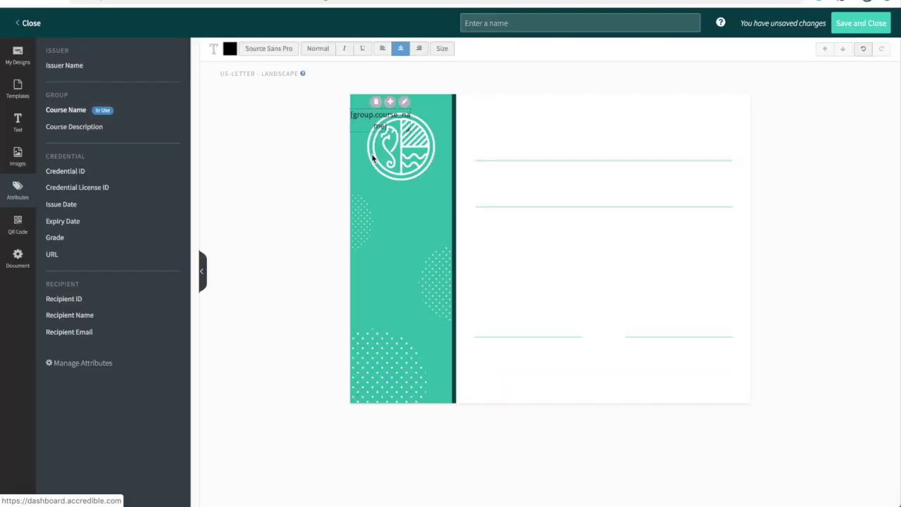
# Stack Course Name, Recipient Name and Issue Date attribute fields on the certificate
pyautogui.moveTo(390, 119); pyautogui.dragTo(612, 194)
pyautogui.click(69, 315)
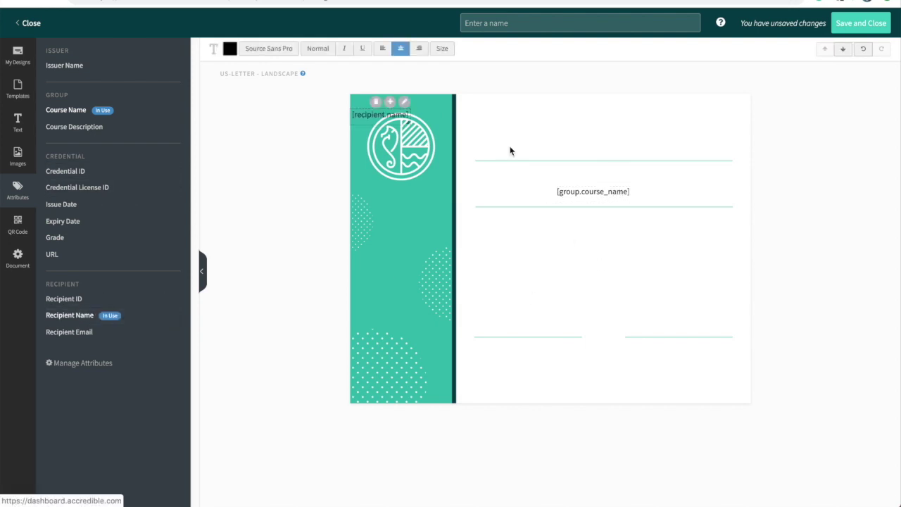
pyautogui.moveTo(403, 114); pyautogui.dragTo(626, 235)
pyautogui.click(690, 271)
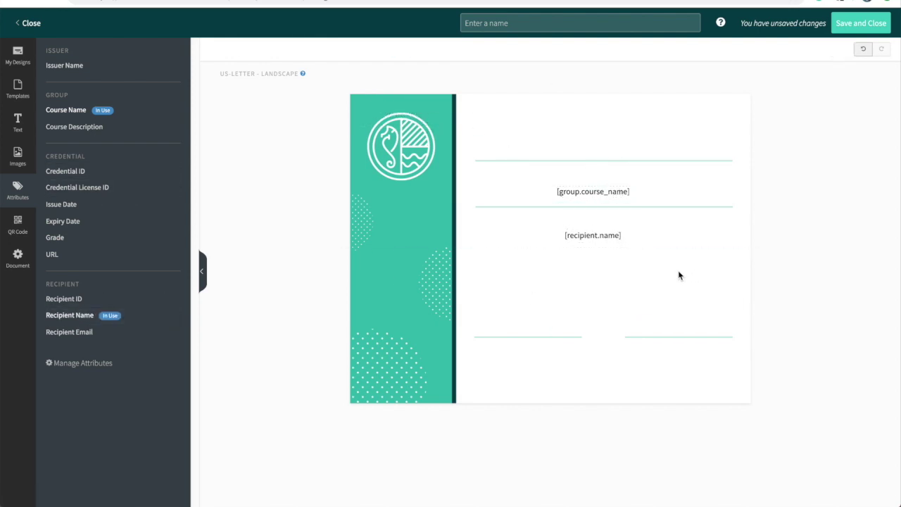
pyautogui.click(62, 204)
pyautogui.moveTo(409, 116); pyautogui.dragTo(604, 287)
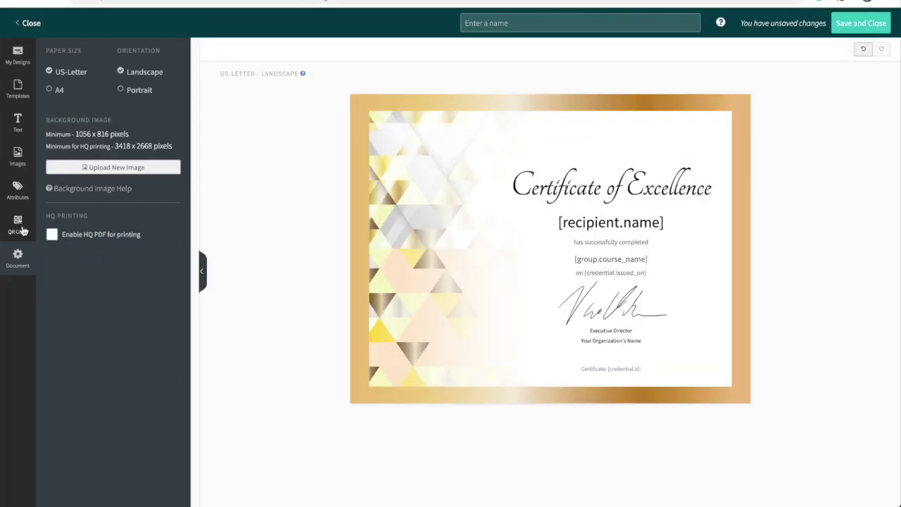
# Add a QR code linking to the live credential onto the gold certificate
pyautogui.click(20, 225)
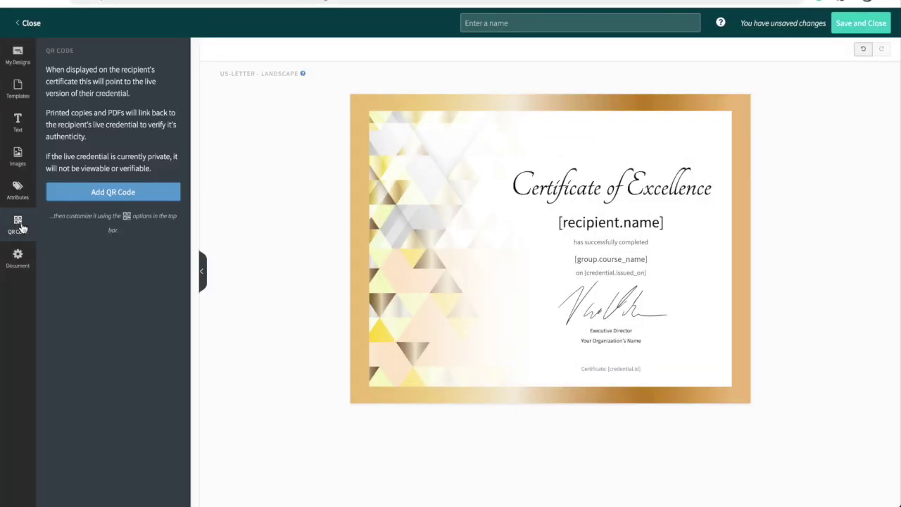
pyautogui.click(144, 201)
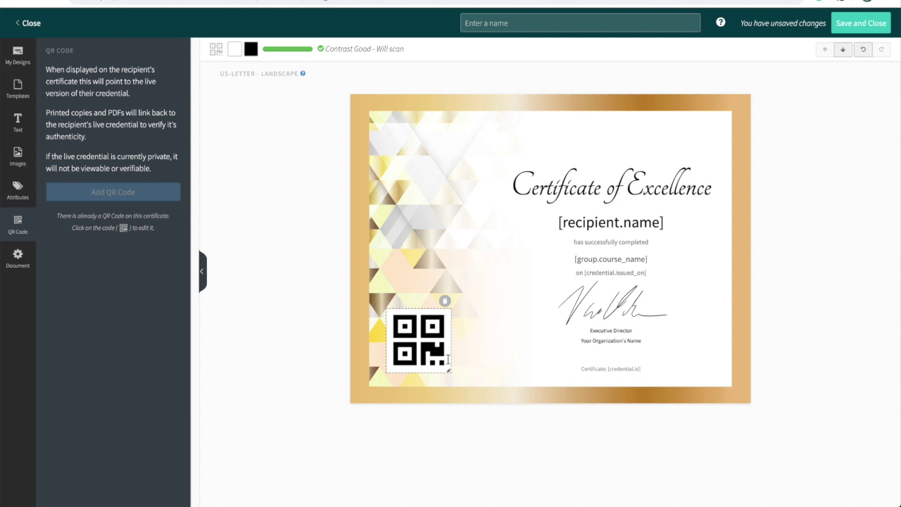
pyautogui.click(488, 27)
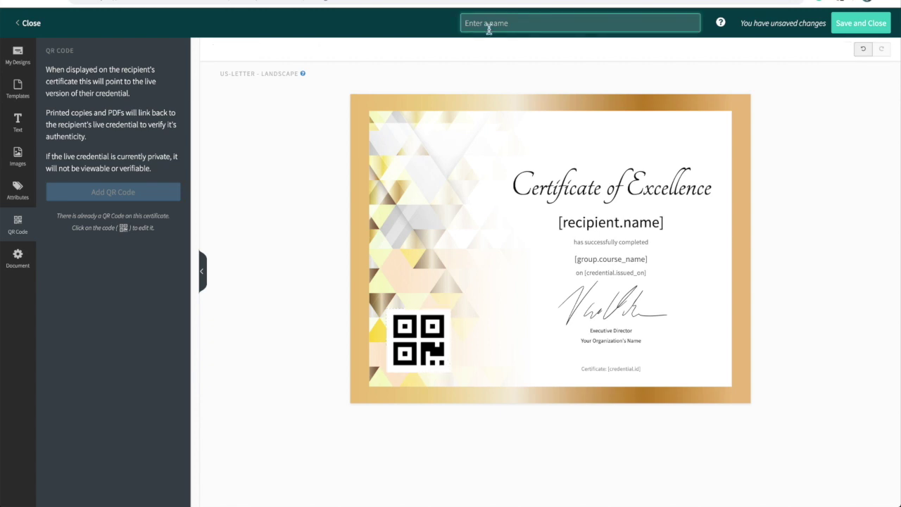
pyautogui.click(479, 301)
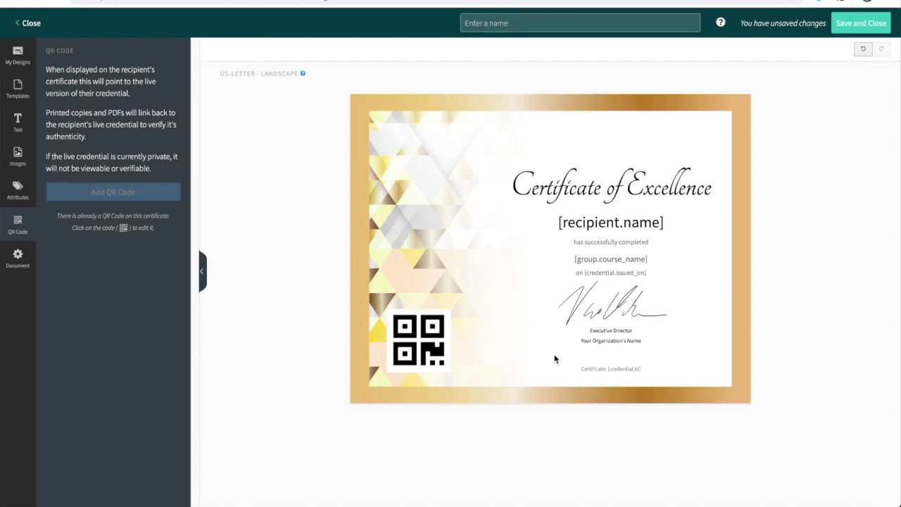
# Name the design 'Gold Design', then save and close the editor
pyautogui.click(492, 24)
pyautogui.write('Gold D')
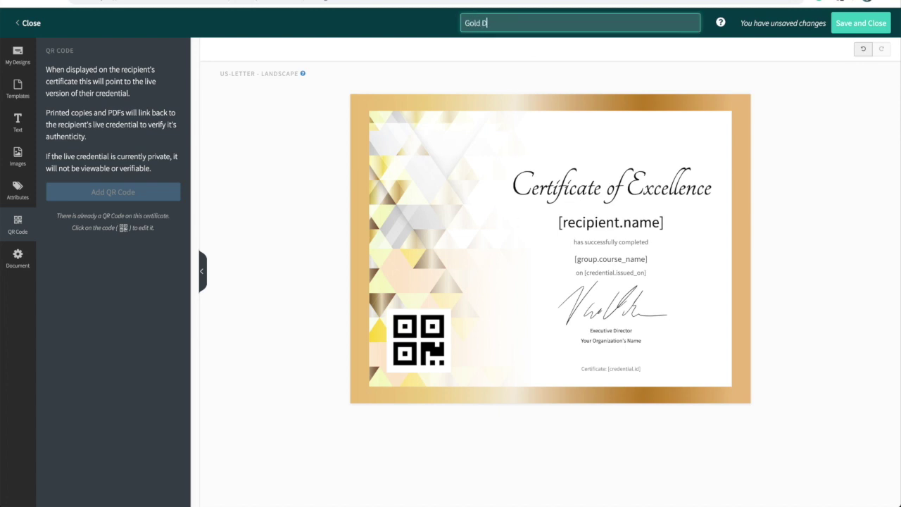
pyautogui.write('esign')
pyautogui.click(821, 232)
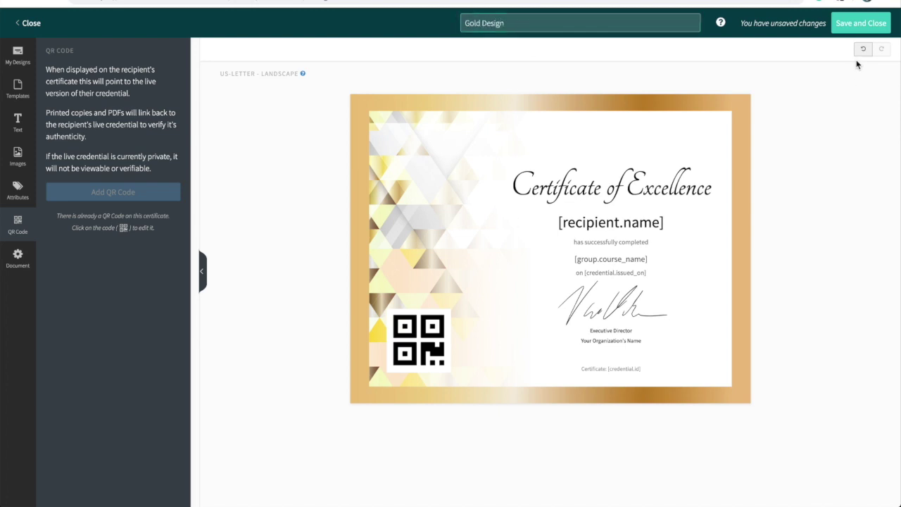
pyautogui.click(862, 24)
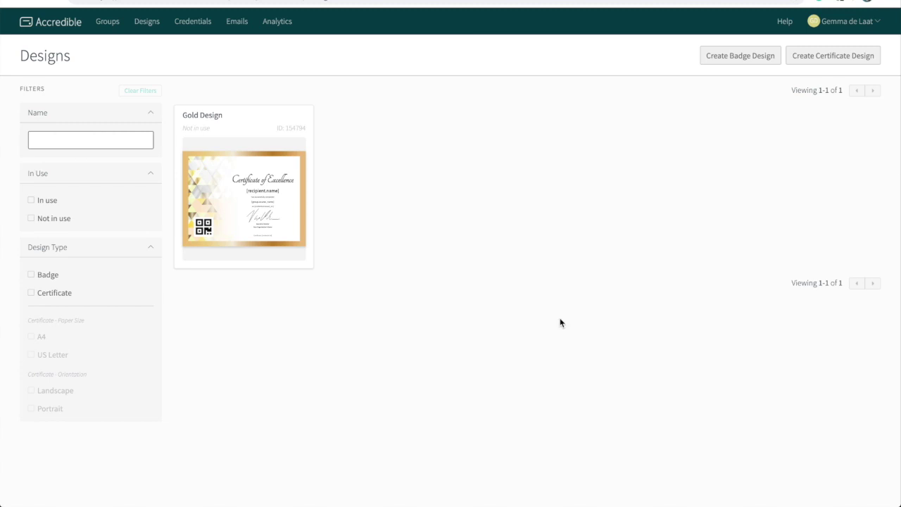
pyautogui.click(106, 24)
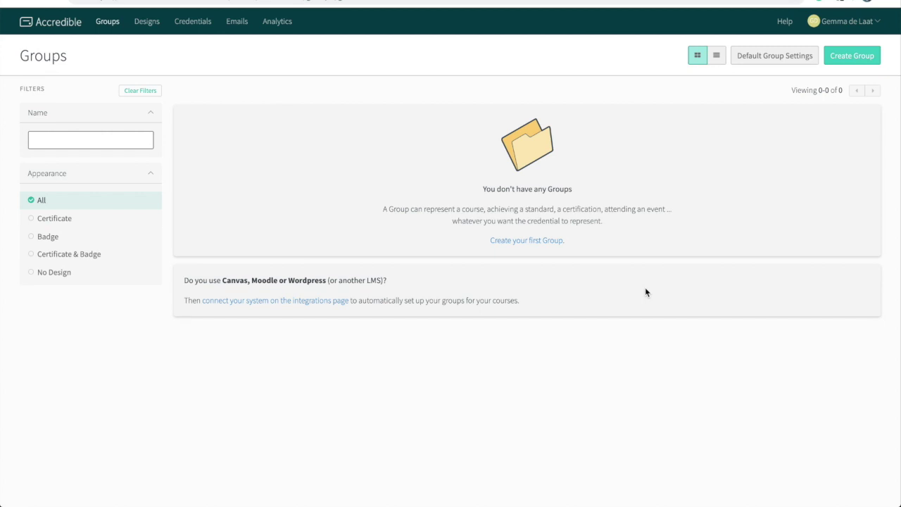
# Open the Creating a Group form for a new credential group
pyautogui.click(848, 57)
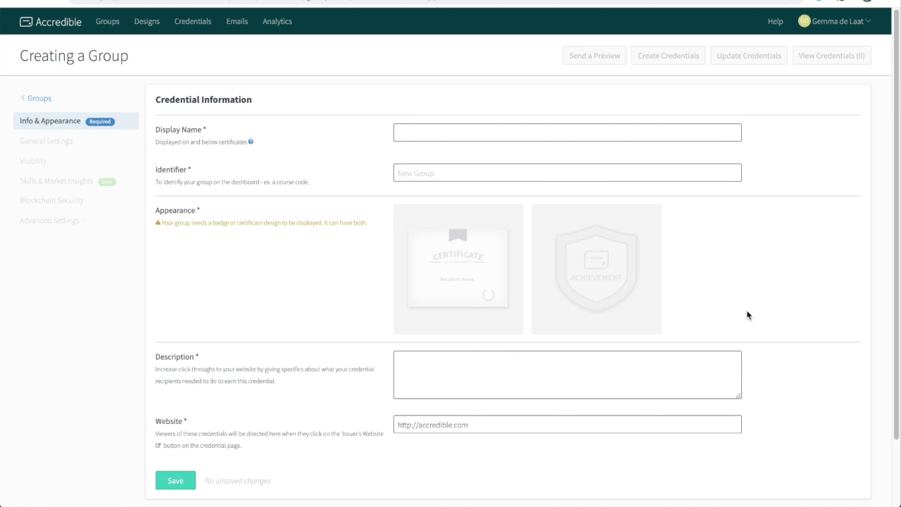
pyautogui.click(481, 129)
pyautogui.write('Biolo')
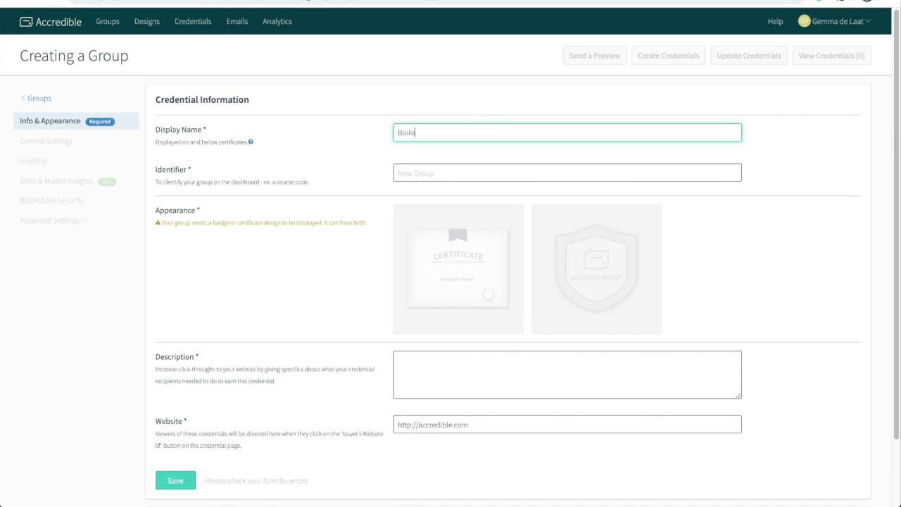
pyautogui.write('gy Basics')
pyautogui.click(448, 171)
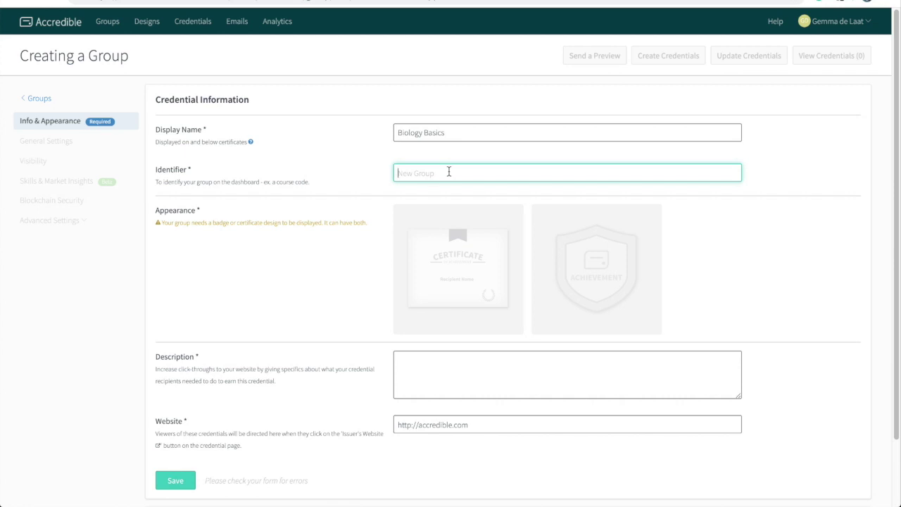
pyautogui.write('BB')
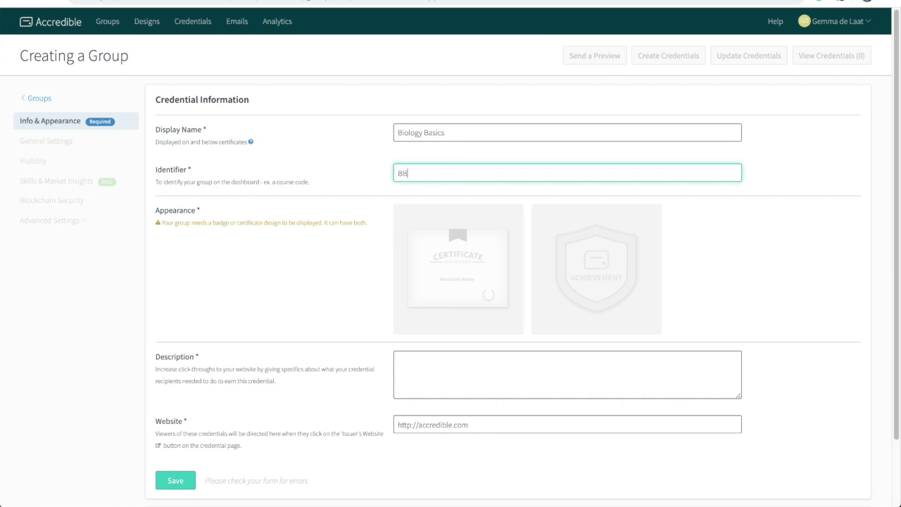
pyautogui.write(' Year 1 087432789')
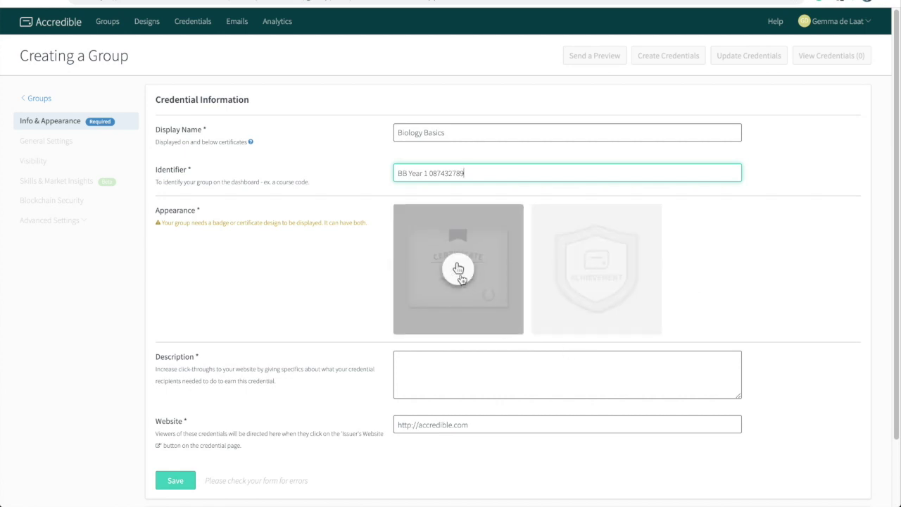
# Apply the Gold Design certificate, describe the Biology Basics Module completion, and save the group
pyautogui.click(458, 274)
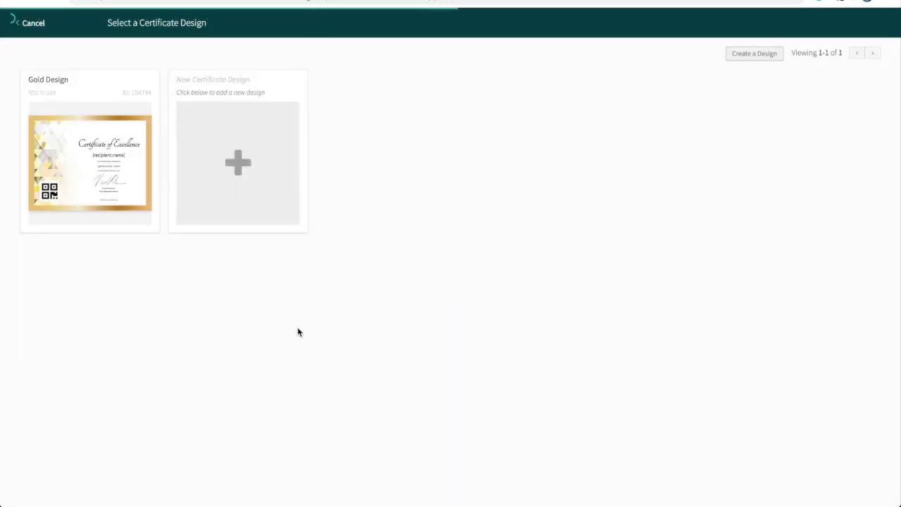
pyautogui.click(87, 162)
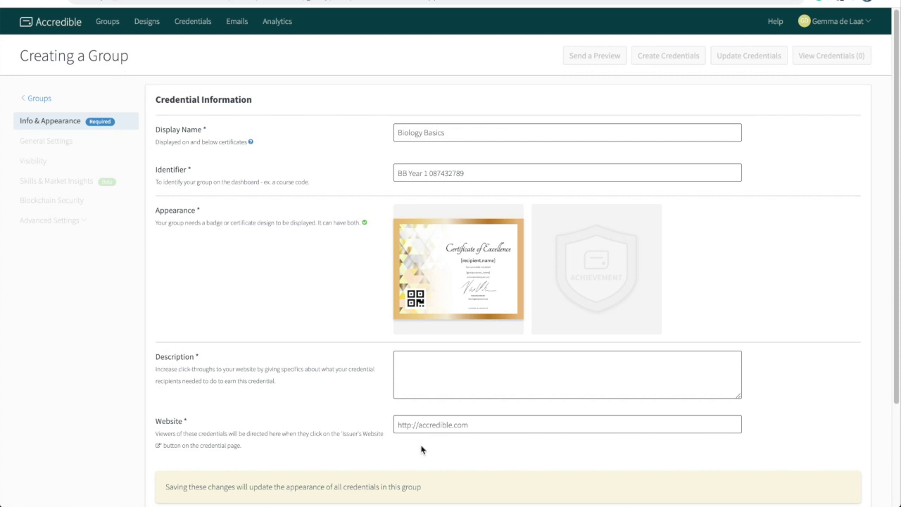
pyautogui.click(535, 365)
pyautogui.scroll(-1, 535, 366)
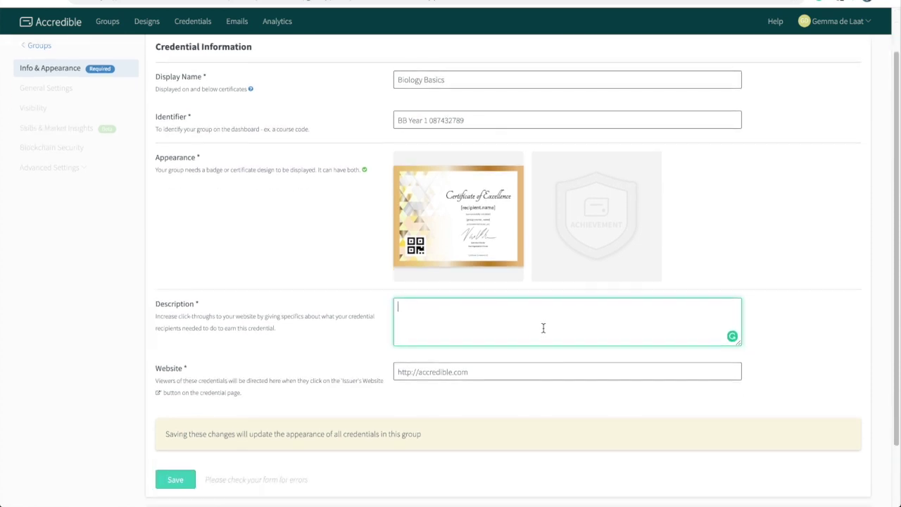
pyautogui.write('The recipient of this credential has completed ')
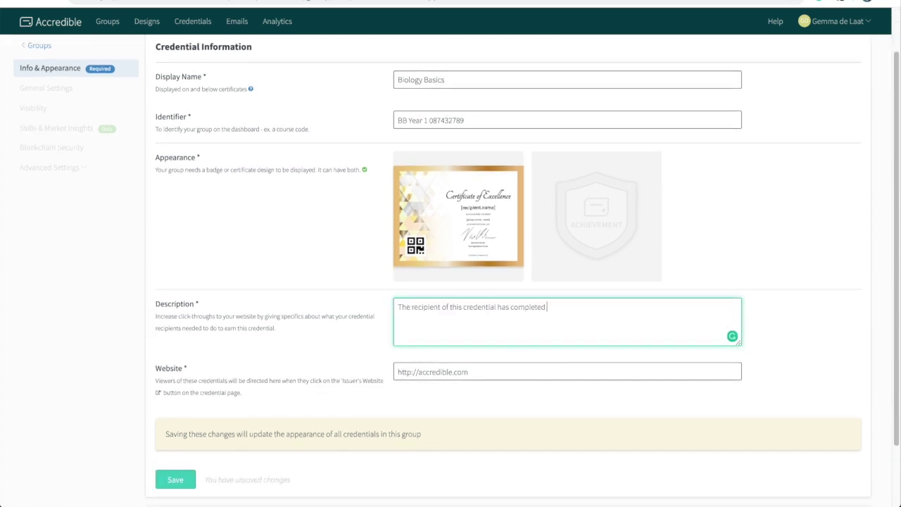
pyautogui.write('the Biology Basics Module at the Accredible Academy.')
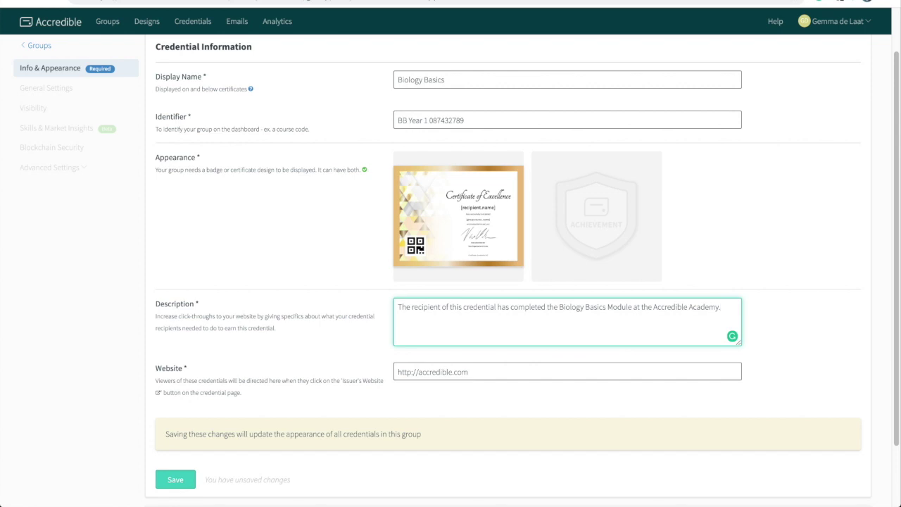
pyautogui.click(176, 479)
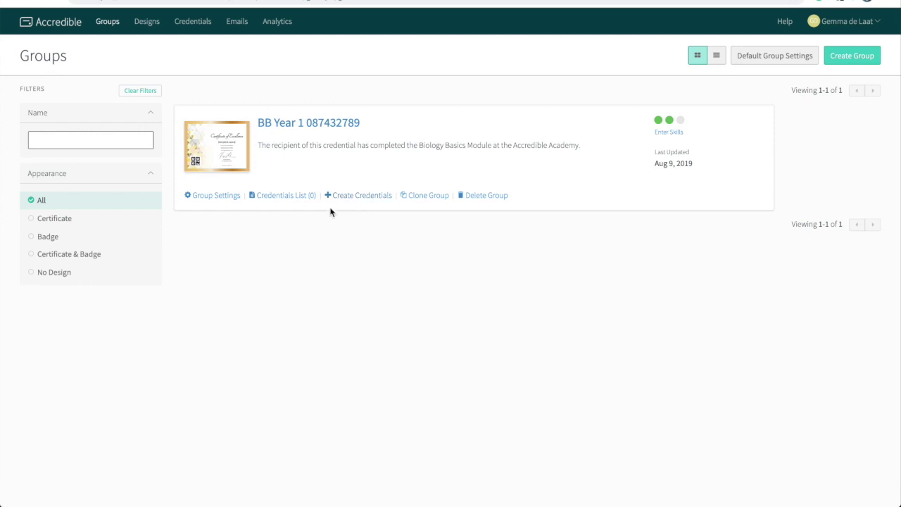
# Go to the All Credentials page, which shows 0 of 0 records
pyautogui.click(197, 24)
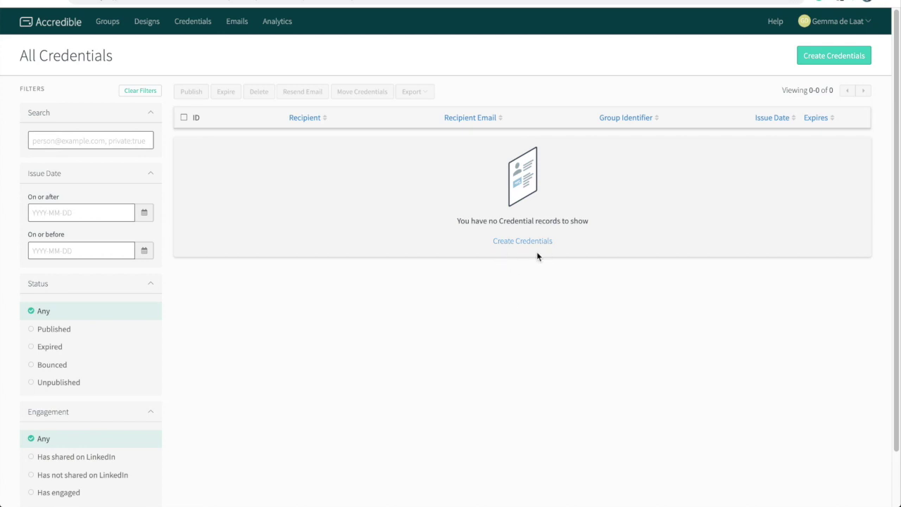
pyautogui.click(837, 59)
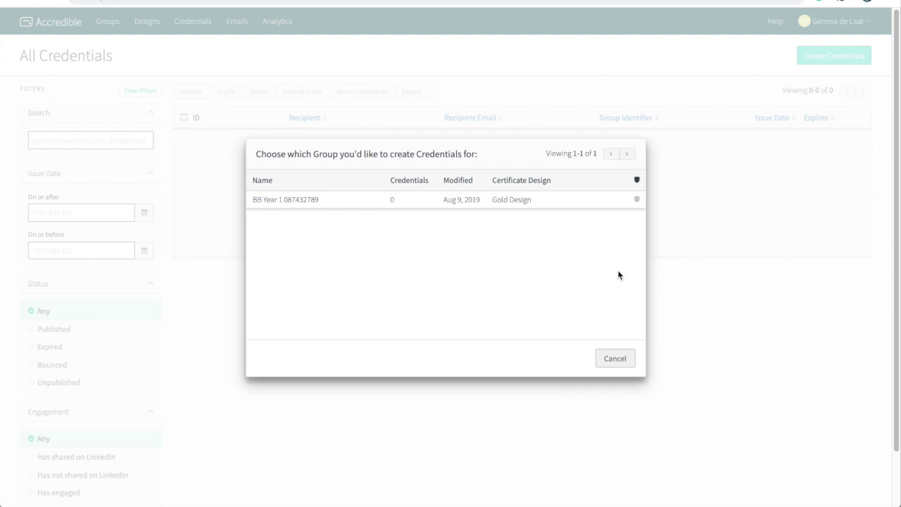
pyautogui.click(563, 201)
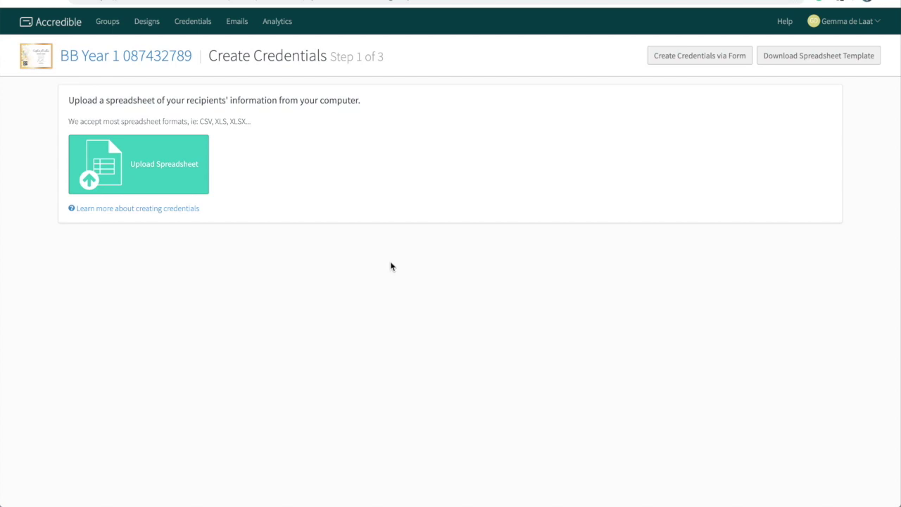
pyautogui.click(697, 59)
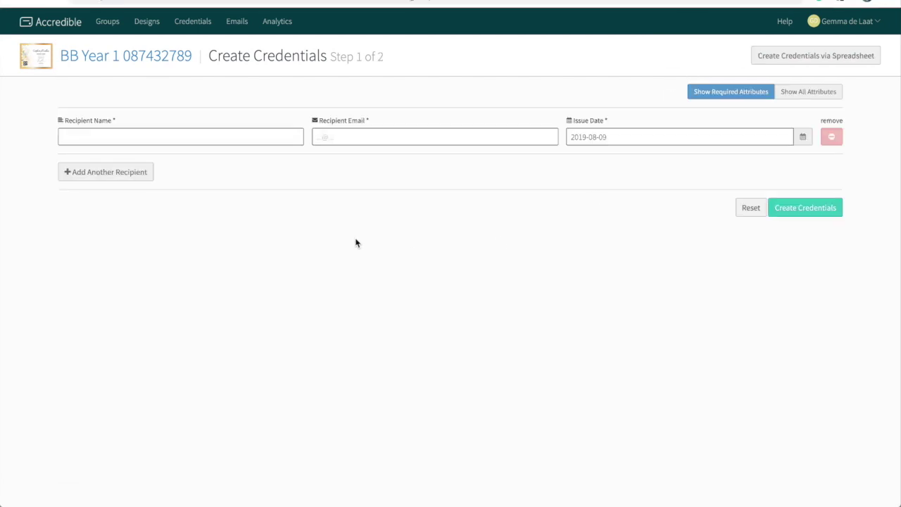
pyautogui.click(88, 134)
pyautogui.click(345, 137)
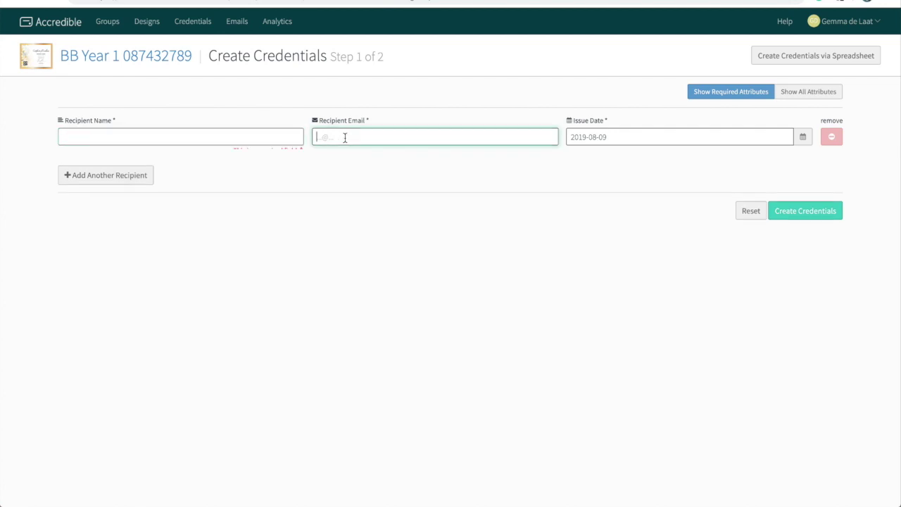
pyautogui.click(627, 137)
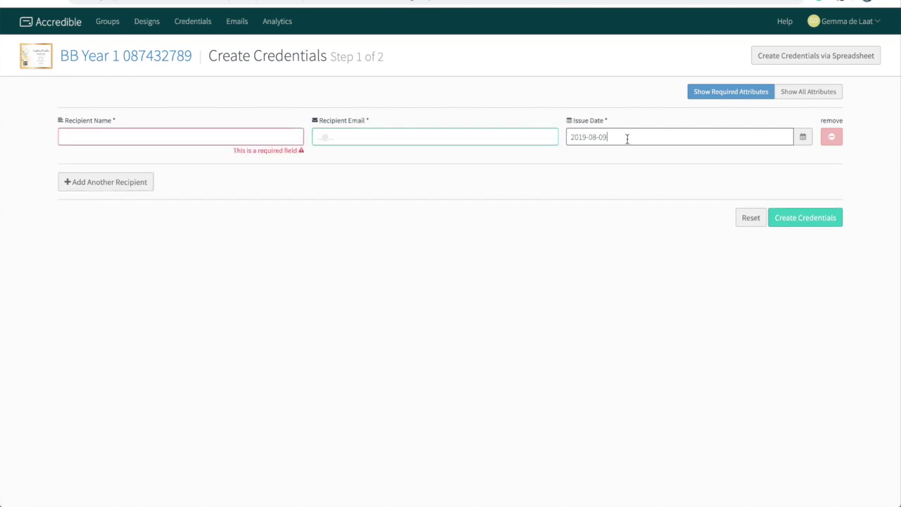
pyautogui.click(803, 137)
pyautogui.click(803, 140)
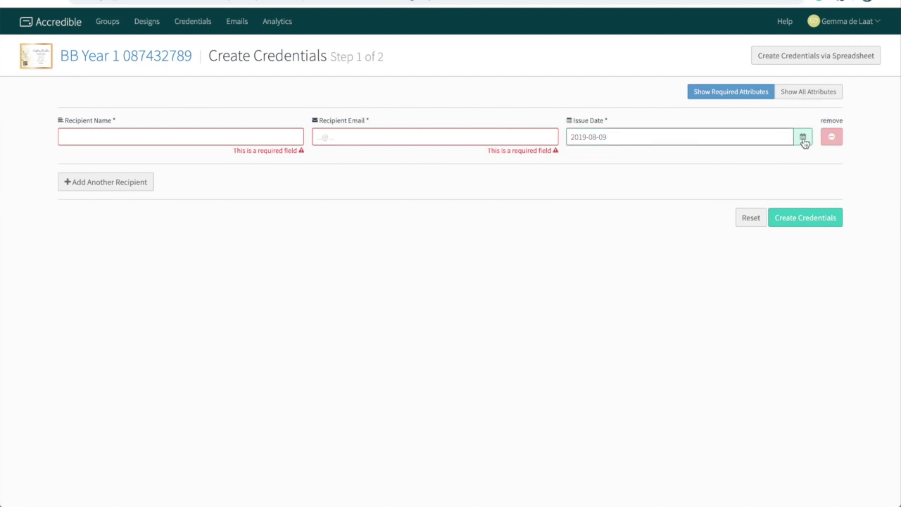
pyautogui.click(803, 97)
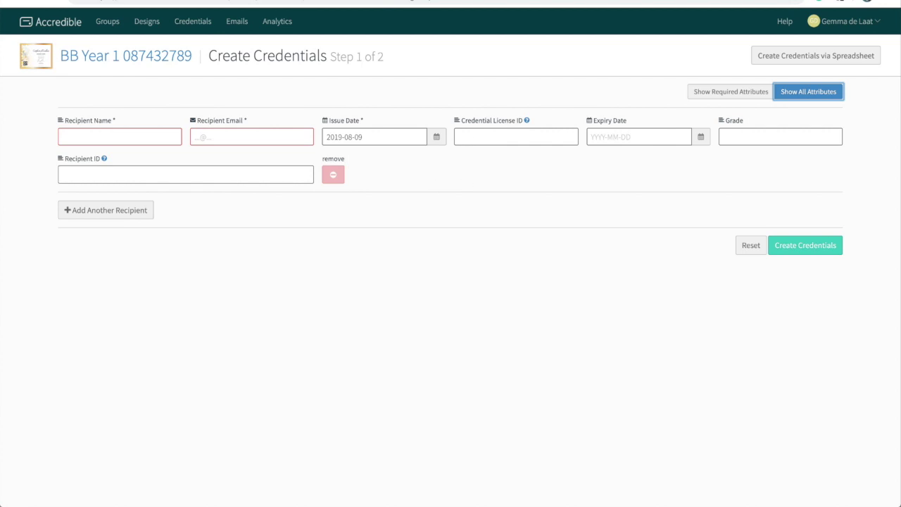
pyautogui.click(14, 1)
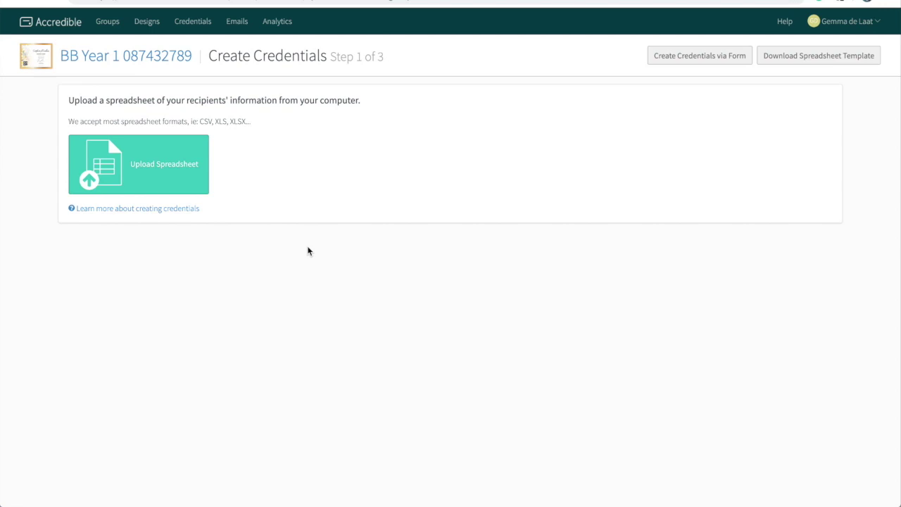
# Upload MOCK_DATA.csv from the DEMO folder as the recipient spreadsheet
pyautogui.click(182, 183)
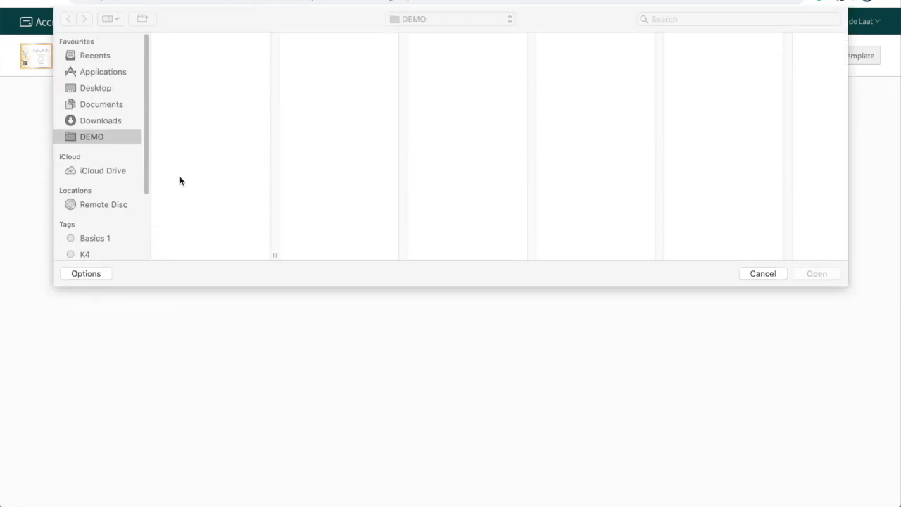
pyautogui.click(190, 61)
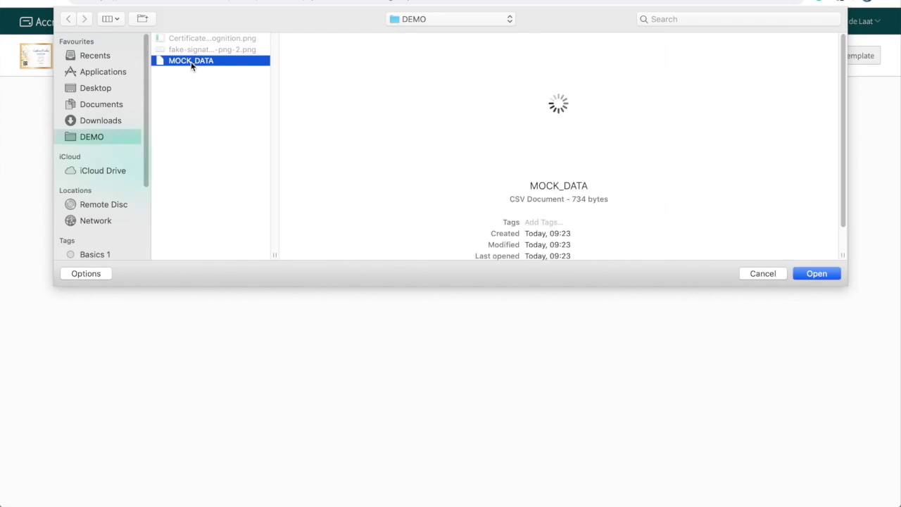
pyautogui.click(816, 276)
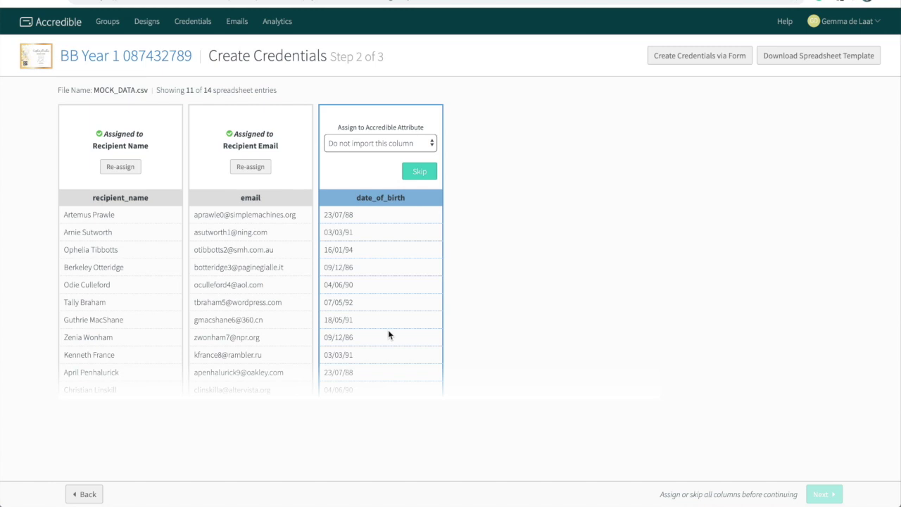
# Leave date_of_birth unassigned, keep recipient_name mapped to Recipient Name, and continue to step 3
pyautogui.click(427, 178)
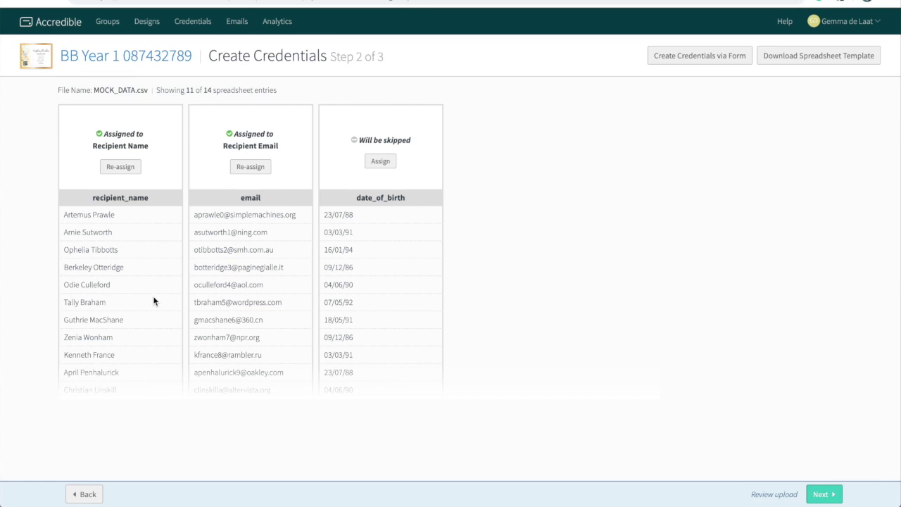
pyautogui.click(130, 175)
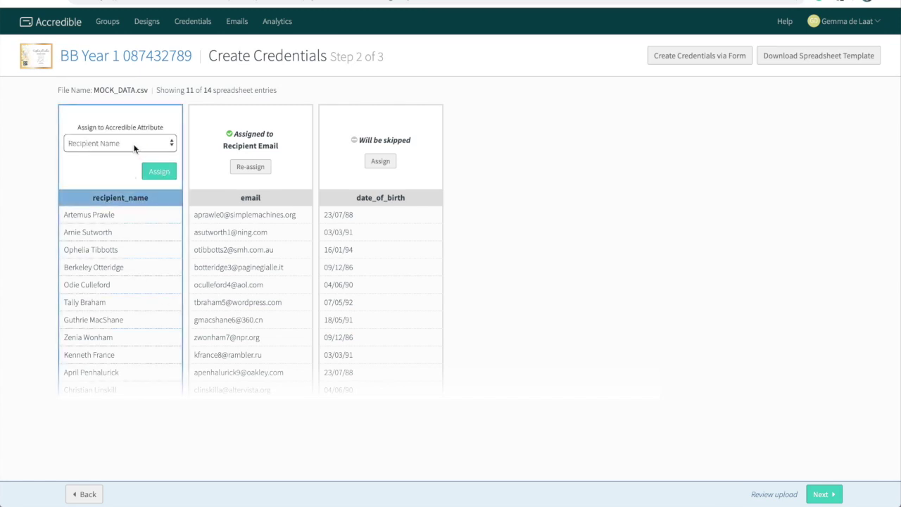
pyautogui.click(137, 149)
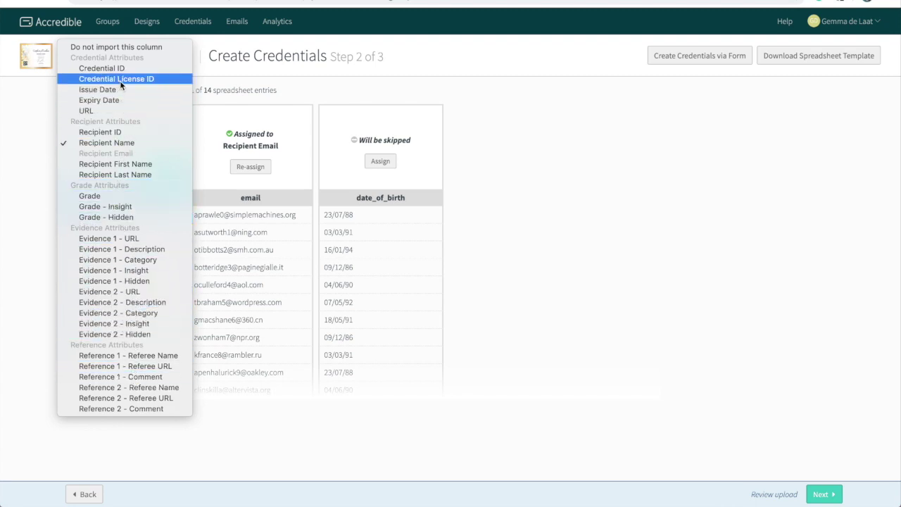
pyautogui.click(240, 227)
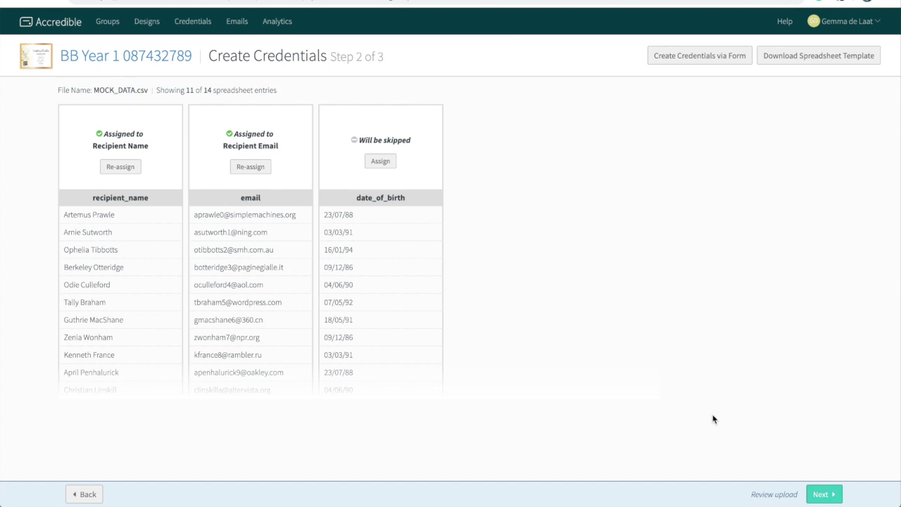
pyautogui.click(822, 493)
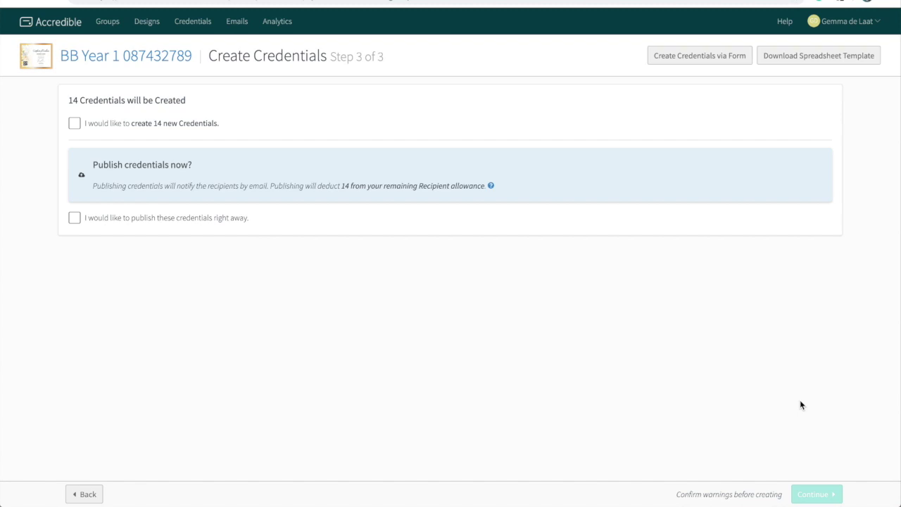
# Confirm creating the 14 new credentials with publishing left unticked
pyautogui.click(74, 124)
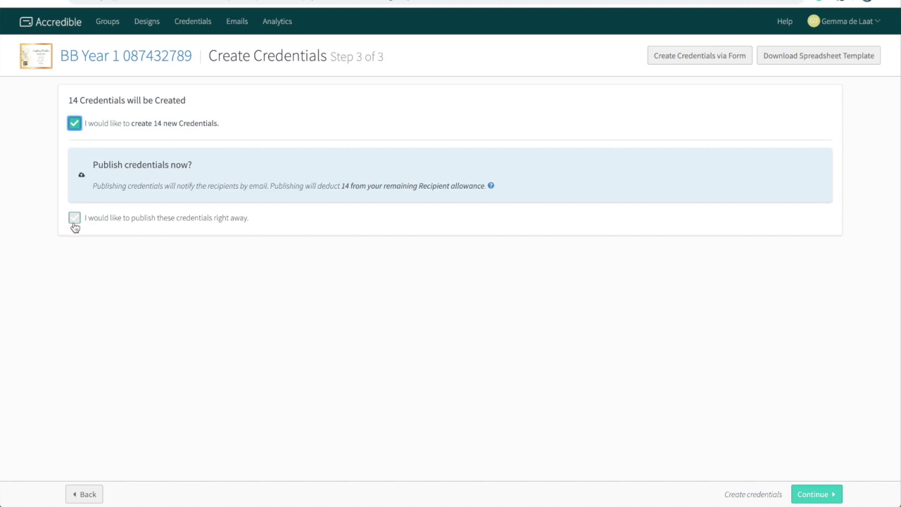
pyautogui.click(808, 497)
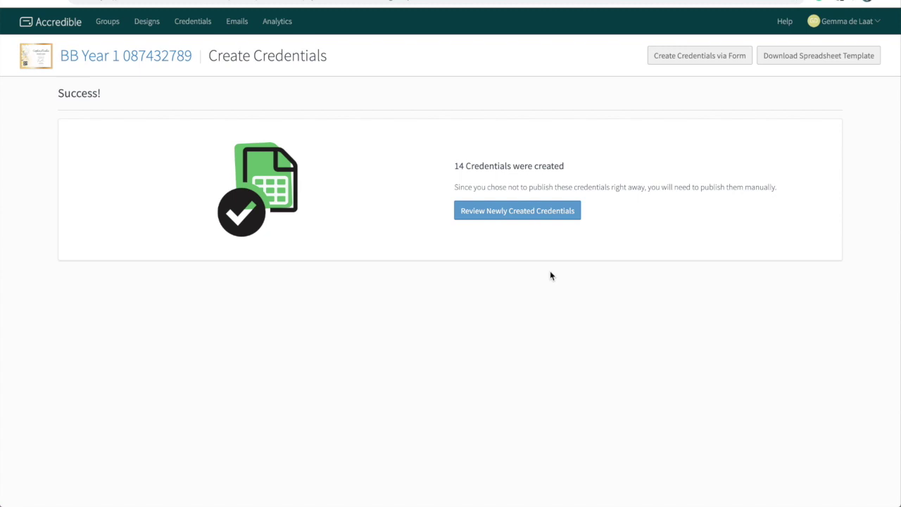
# Review the newly created credentials and open the first credential's details
pyautogui.click(541, 215)
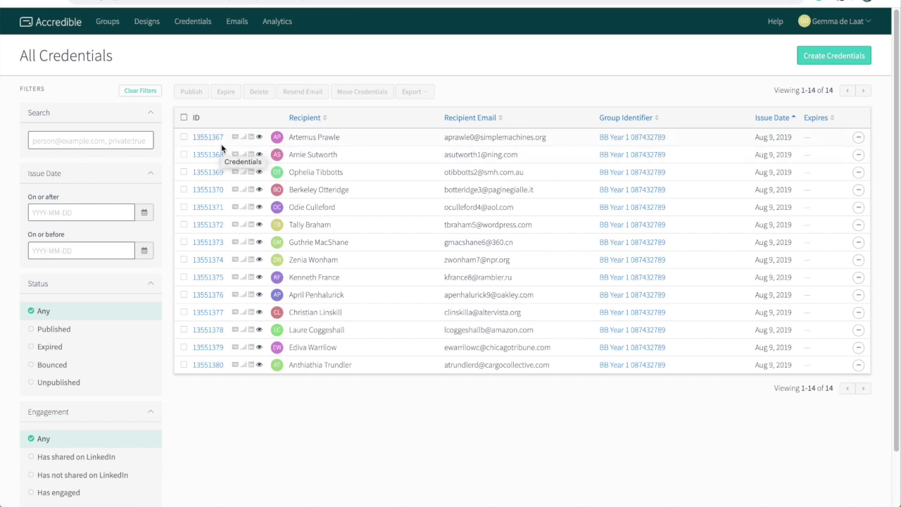
pyautogui.moveTo(215, 141)
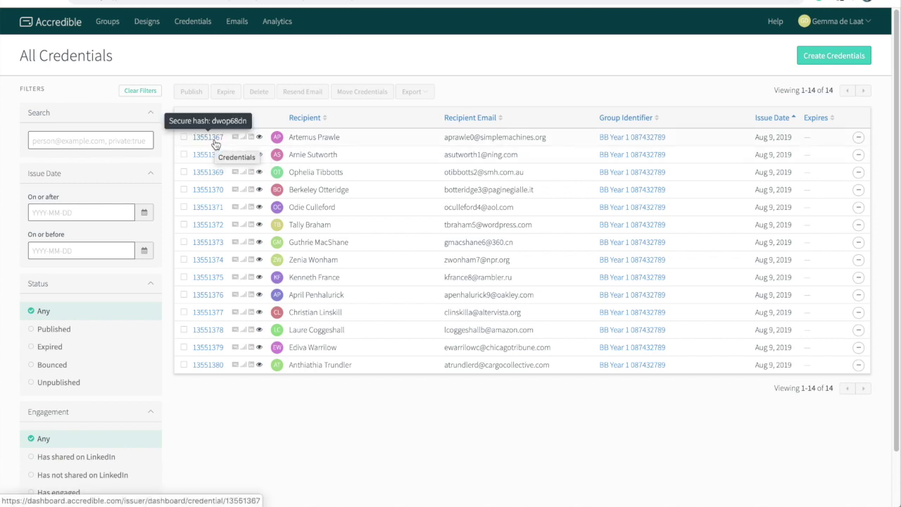
pyautogui.click(215, 141)
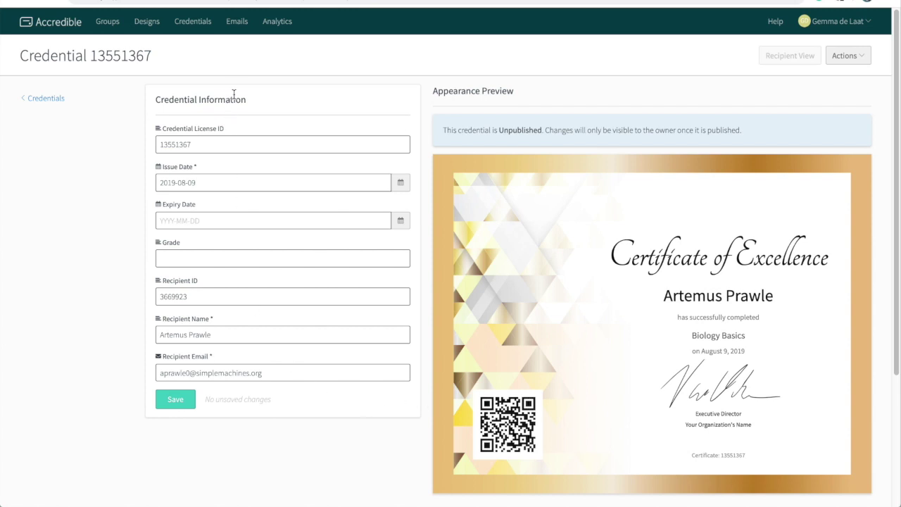
# Check the first credential's Credential Information: issue date 2019-08-09, no expiry or grade
pyautogui.click(217, 143)
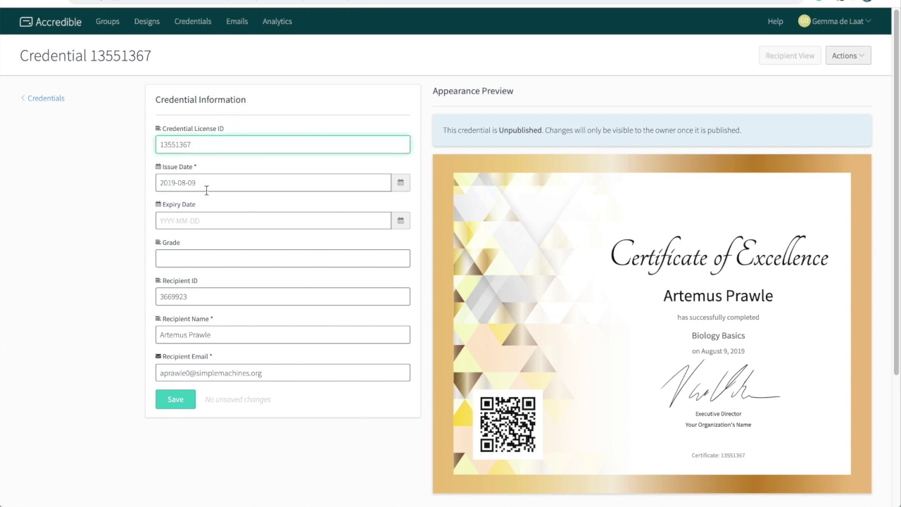
pyautogui.click(247, 294)
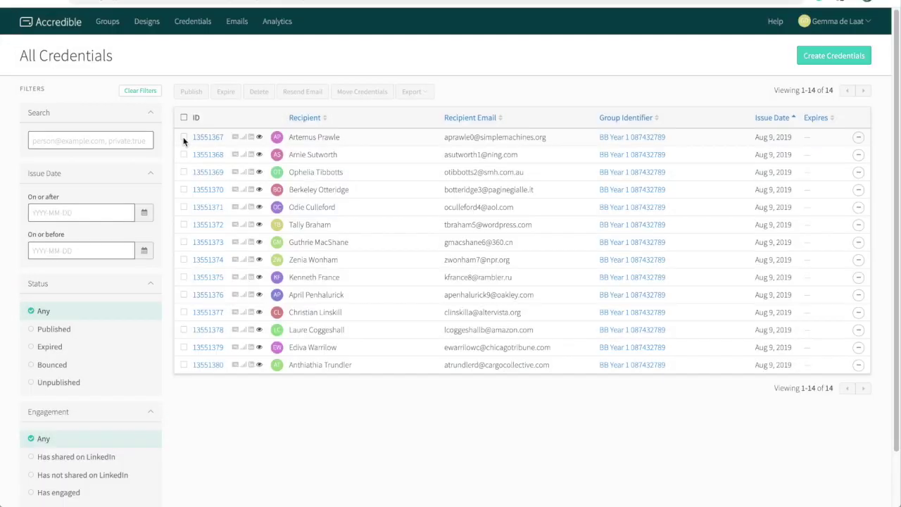
# Select all 14 credentials, publish and email them, and dismiss the success message
pyautogui.click(184, 137)
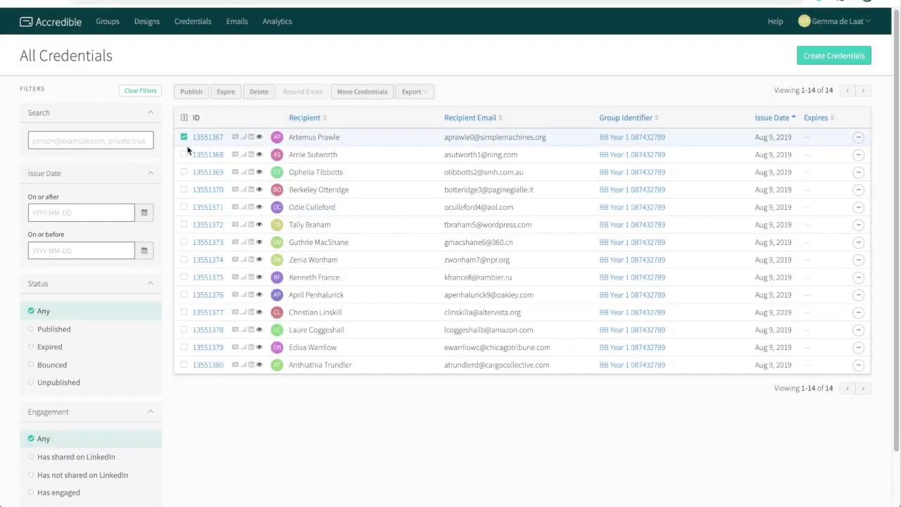
pyautogui.click(185, 156)
pyautogui.click(186, 173)
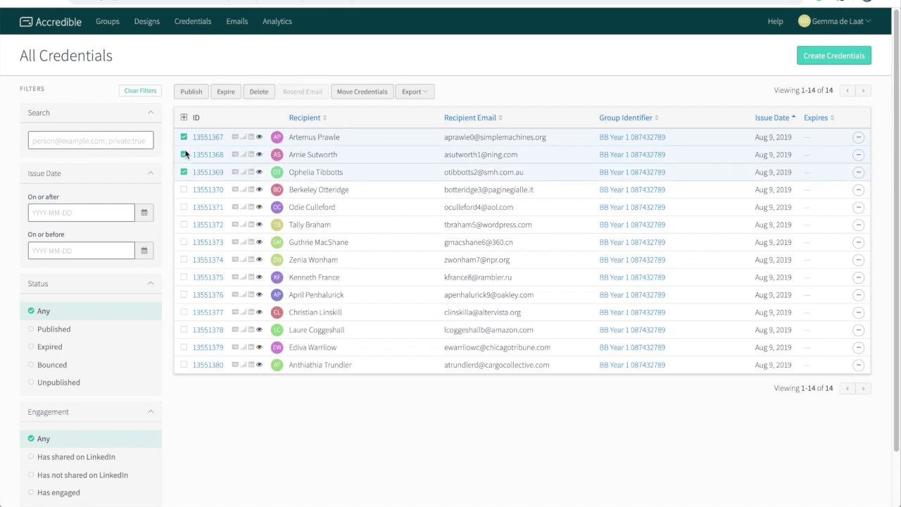
pyautogui.click(184, 118)
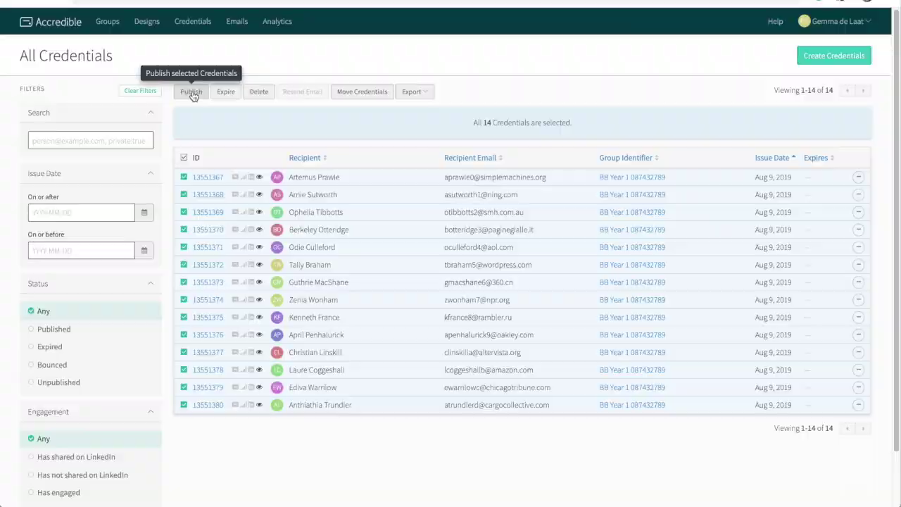
pyautogui.click(191, 92)
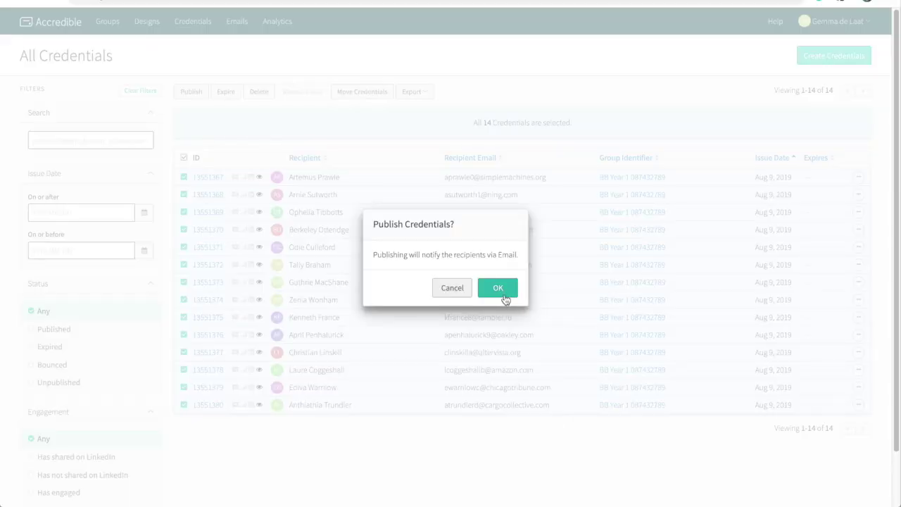
pyautogui.click(500, 288)
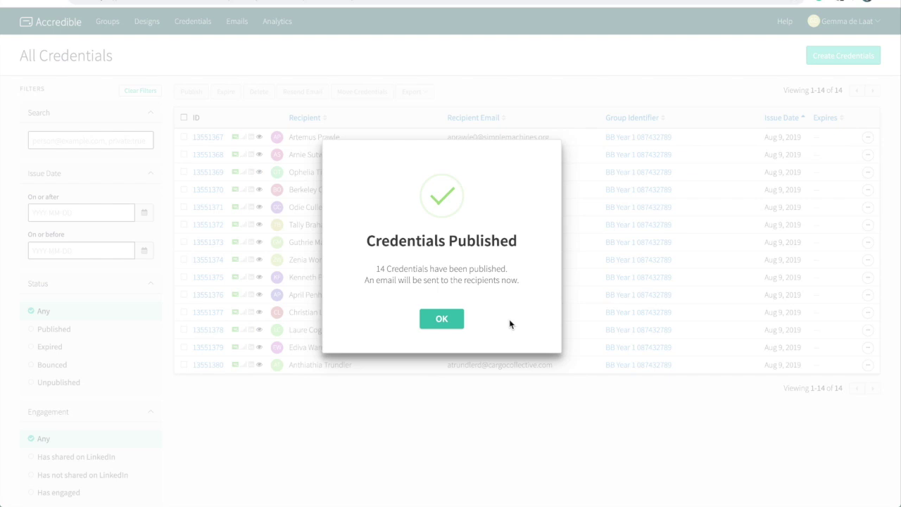
pyautogui.click(455, 321)
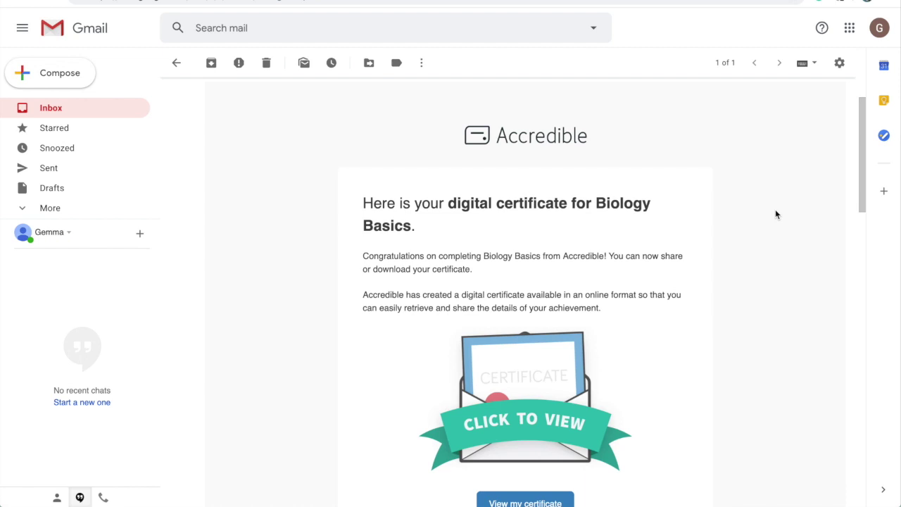
pyautogui.scroll(-1, 774, 217)
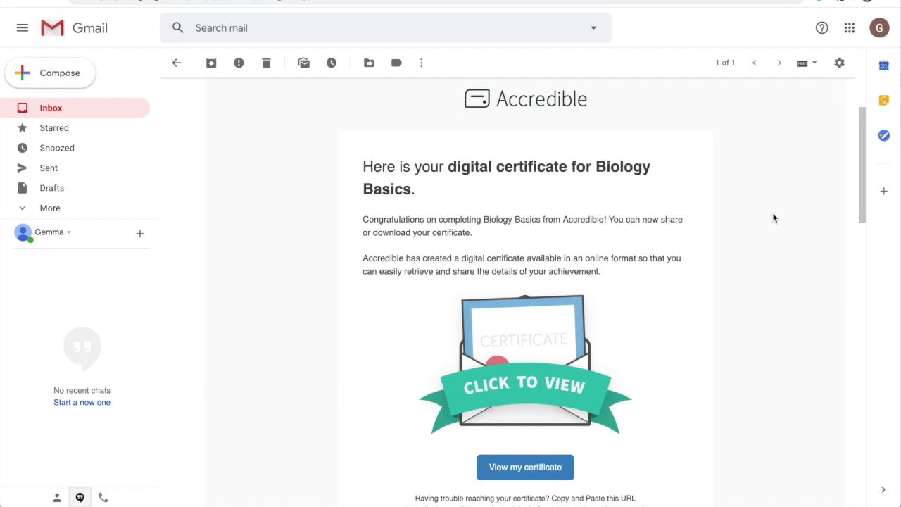
# Read through the Biology Basics certificate email and follow its link to Credential.net
pyautogui.scroll(-2, 773, 218)
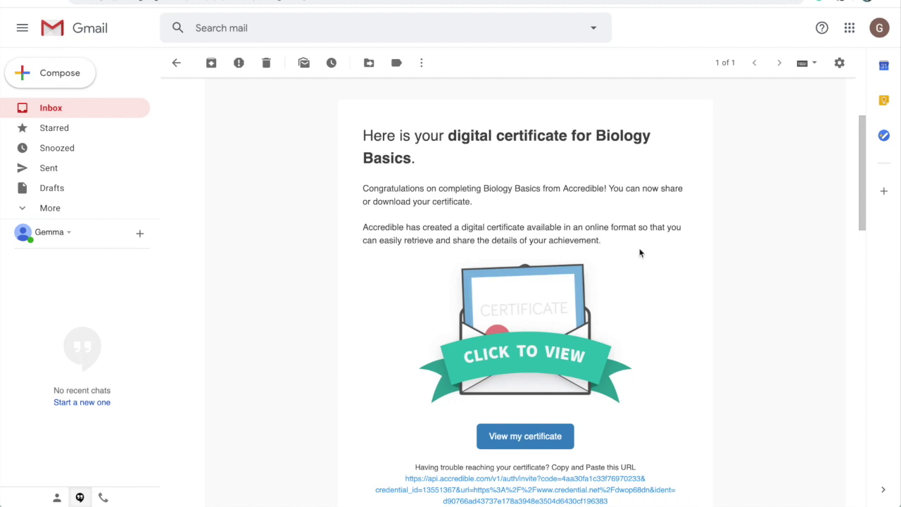
pyautogui.scroll(-3, 579, 262)
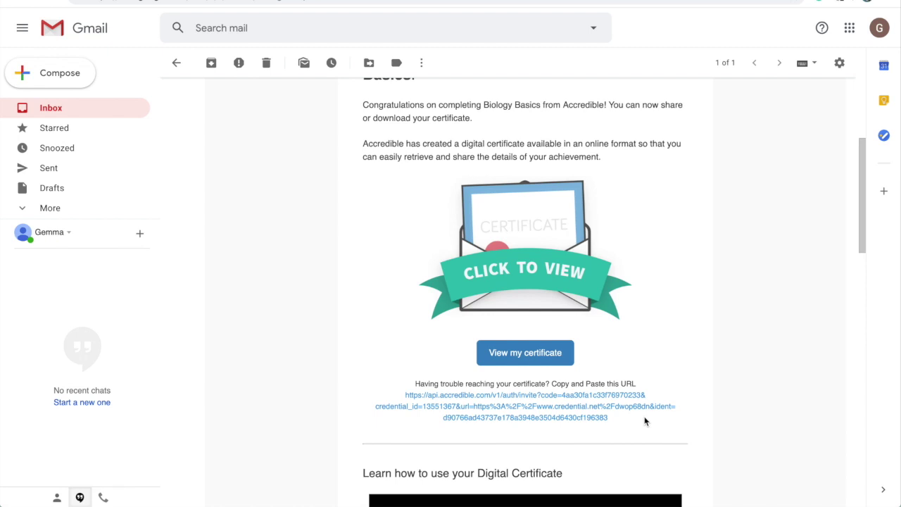
pyautogui.scroll(-3, 695, 415)
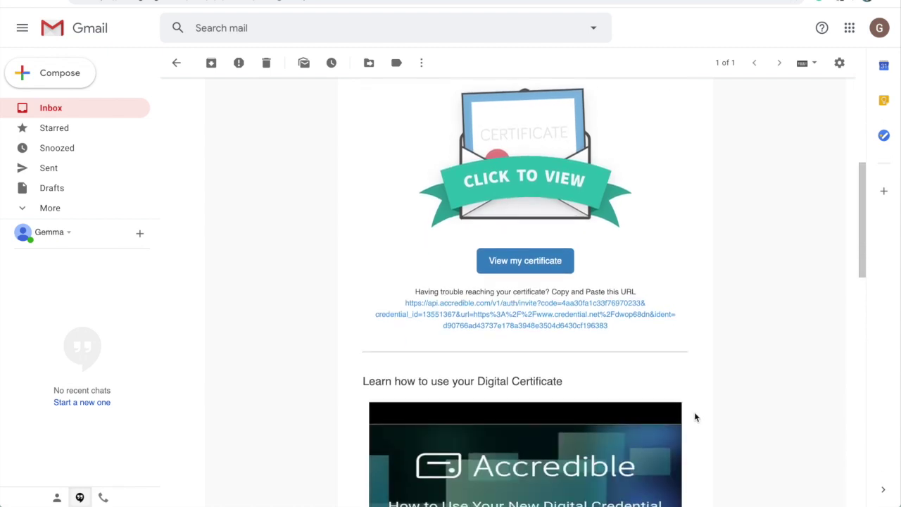
pyautogui.scroll(-3, 695, 418)
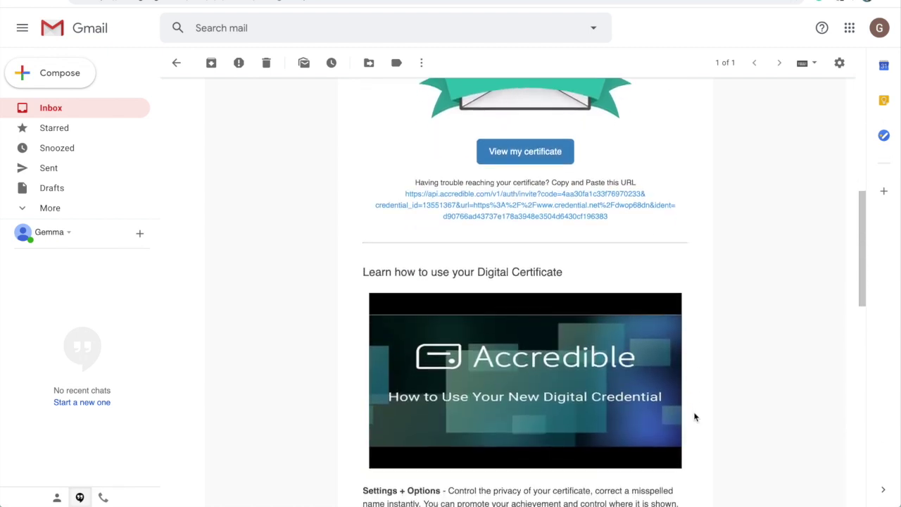
pyautogui.scroll(-2, 694, 417)
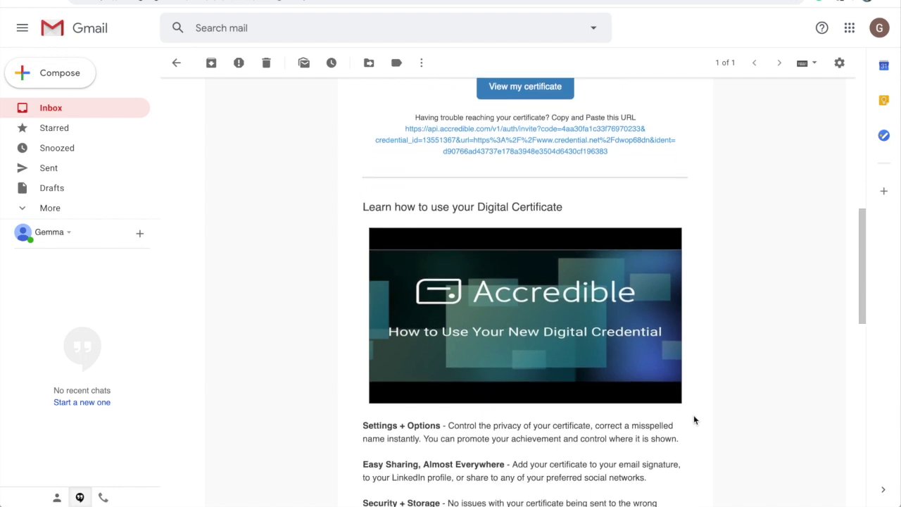
pyautogui.scroll(8, 692, 416)
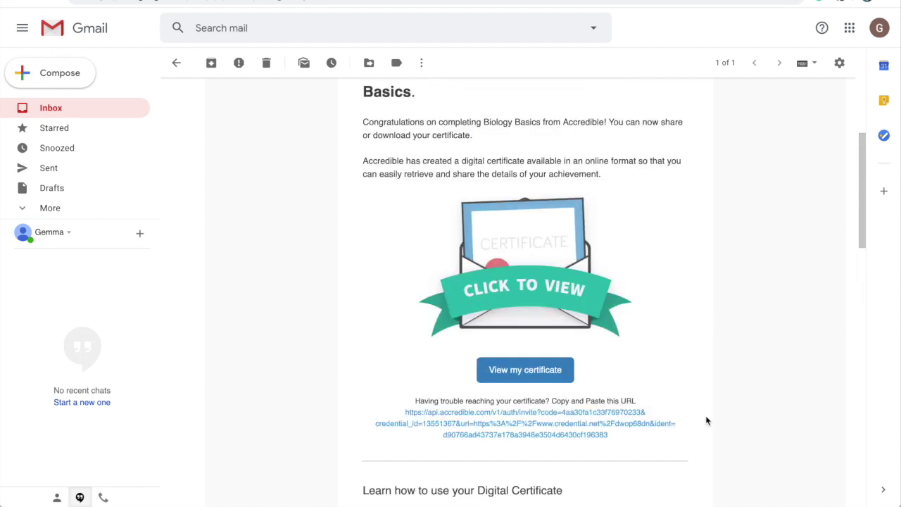
pyautogui.click(535, 287)
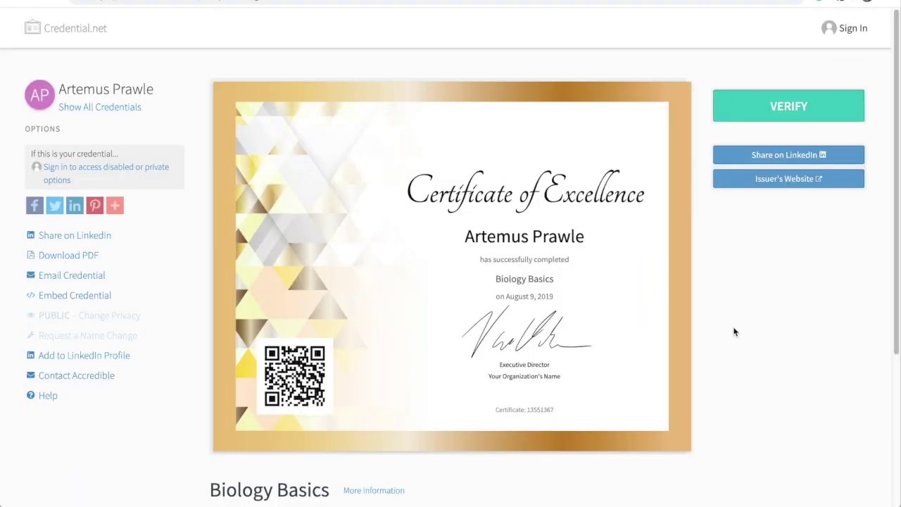